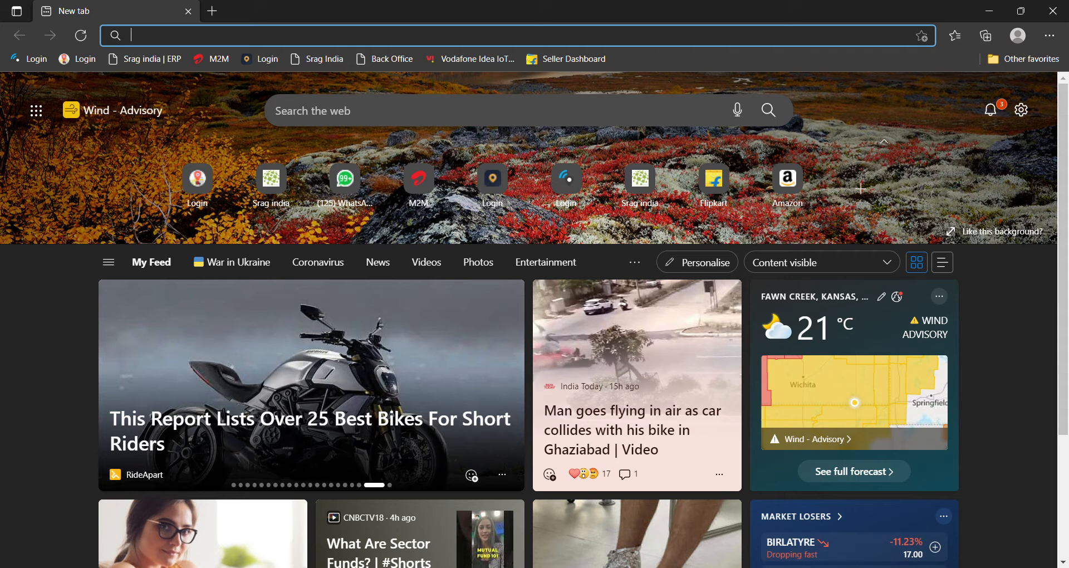
{"action": "type", "text": "www."}
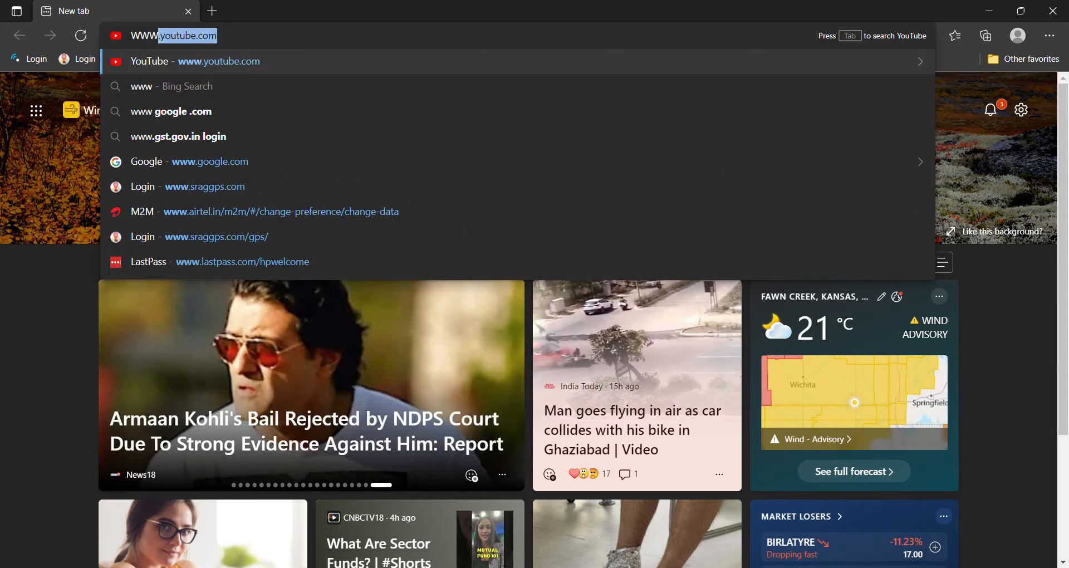
{"action": "type", "text": "SRAGgps"}
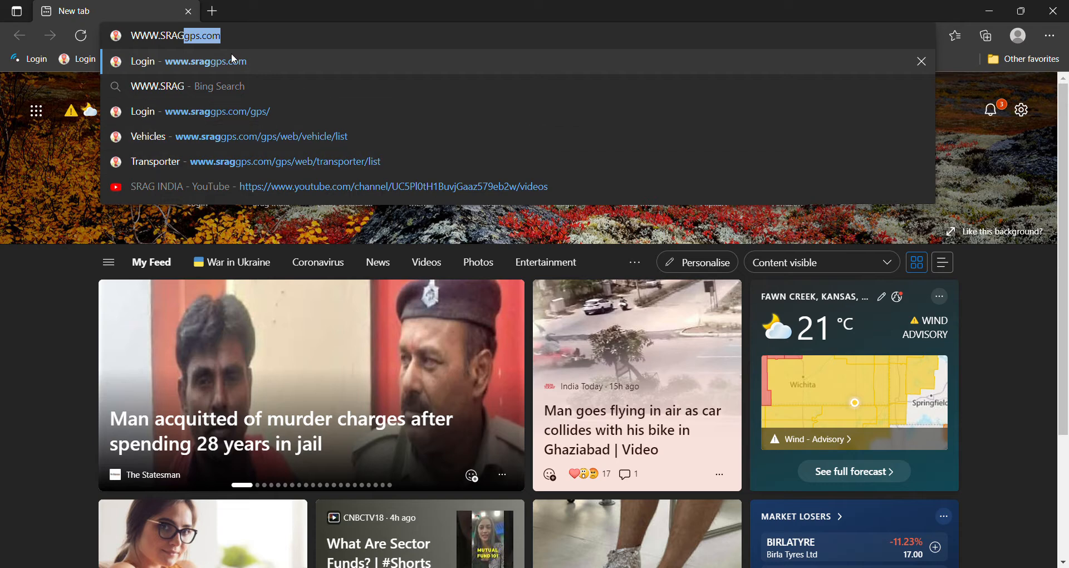
{"action": "left_click", "coordinate": [228, 62]}
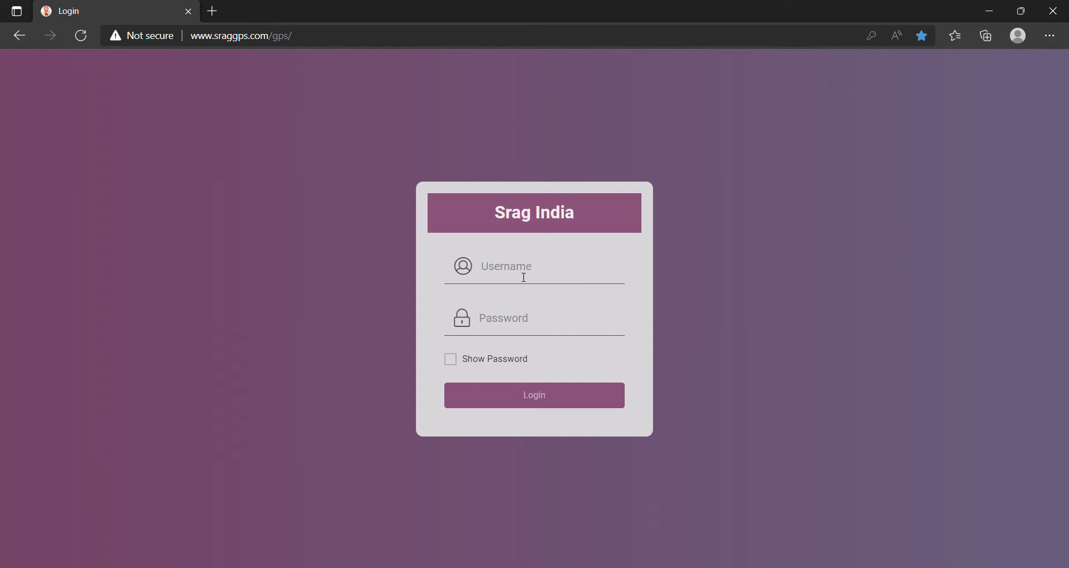
- Log in with the autofilled dealer credentials to load the 87-vehicle fleet list
{"action": "left_click", "coordinate": [525, 347]}
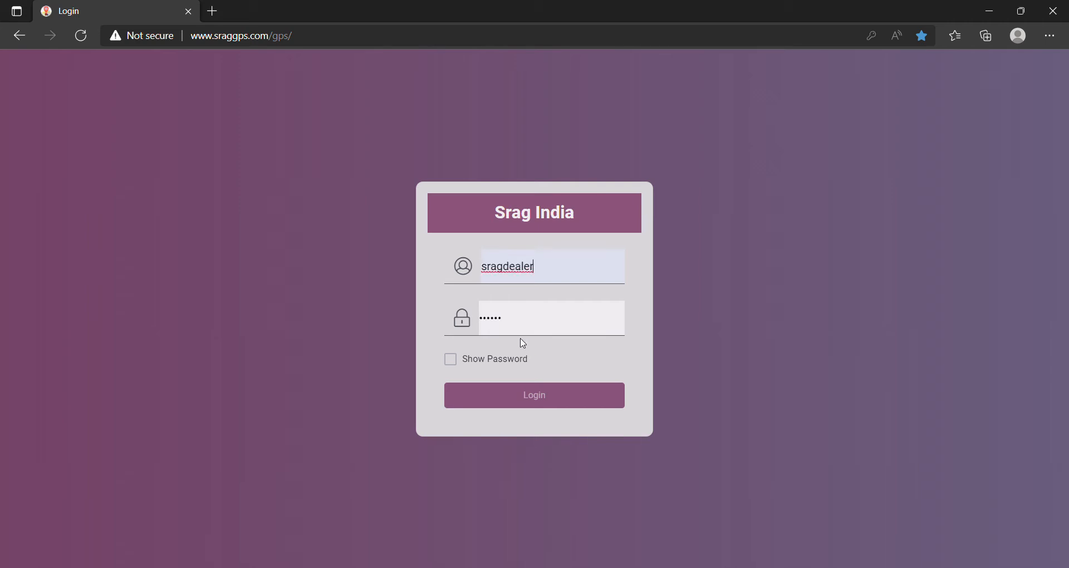
{"action": "left_click", "coordinate": [542, 400]}
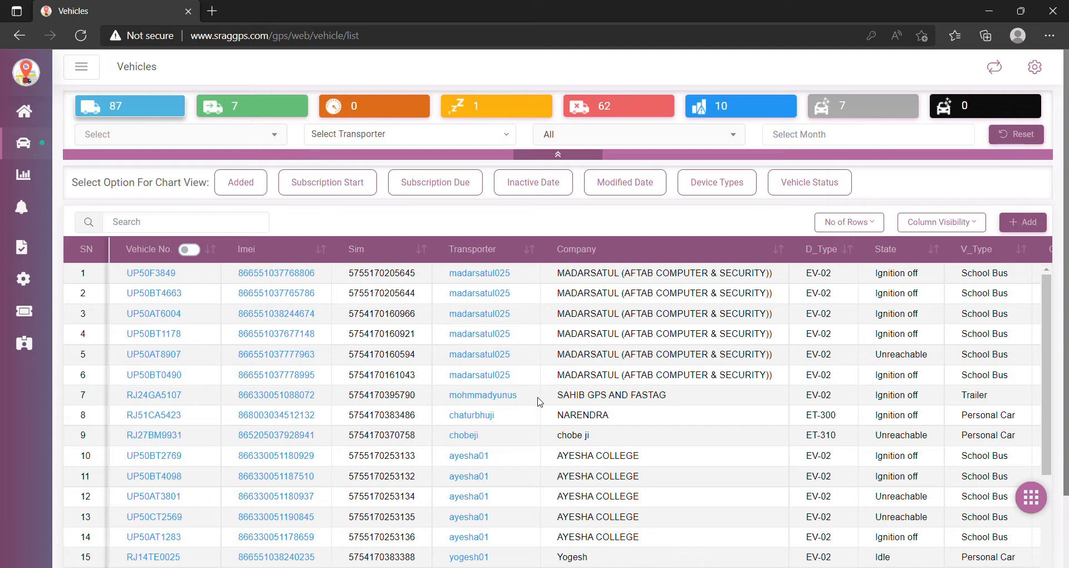
{"action": "mouse_move", "coordinate": [34, 159]}
{"action": "mouse_move", "coordinate": [26, 124]}
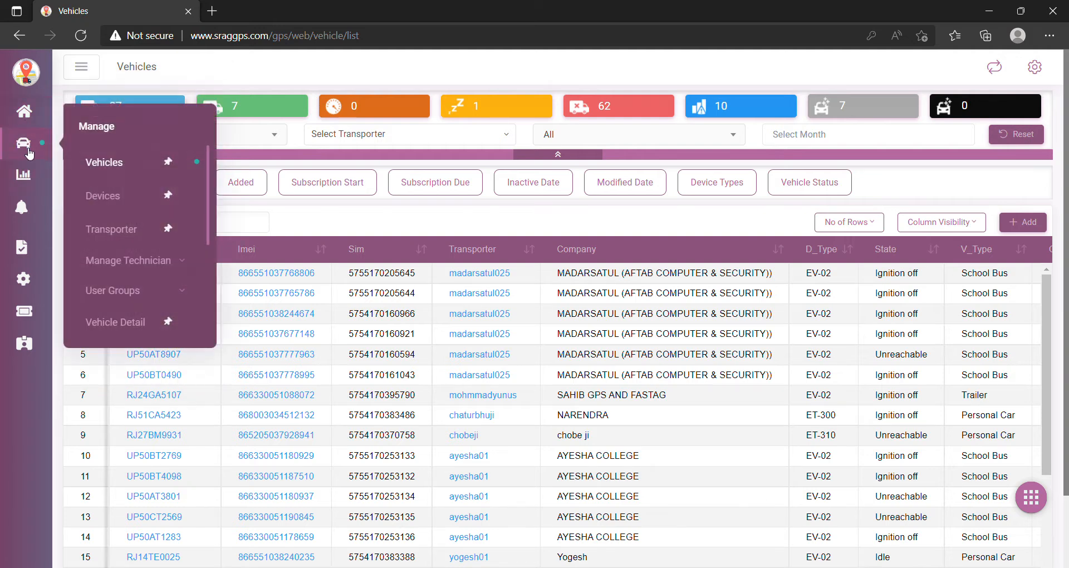
{"action": "mouse_move", "coordinate": [35, 276]}
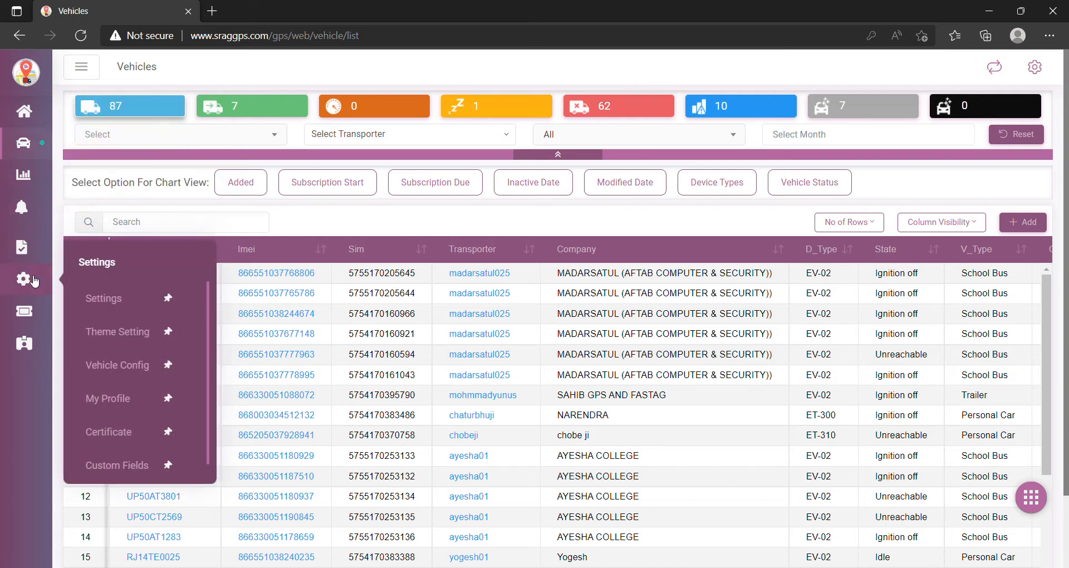
{"action": "mouse_move", "coordinate": [47, 251]}
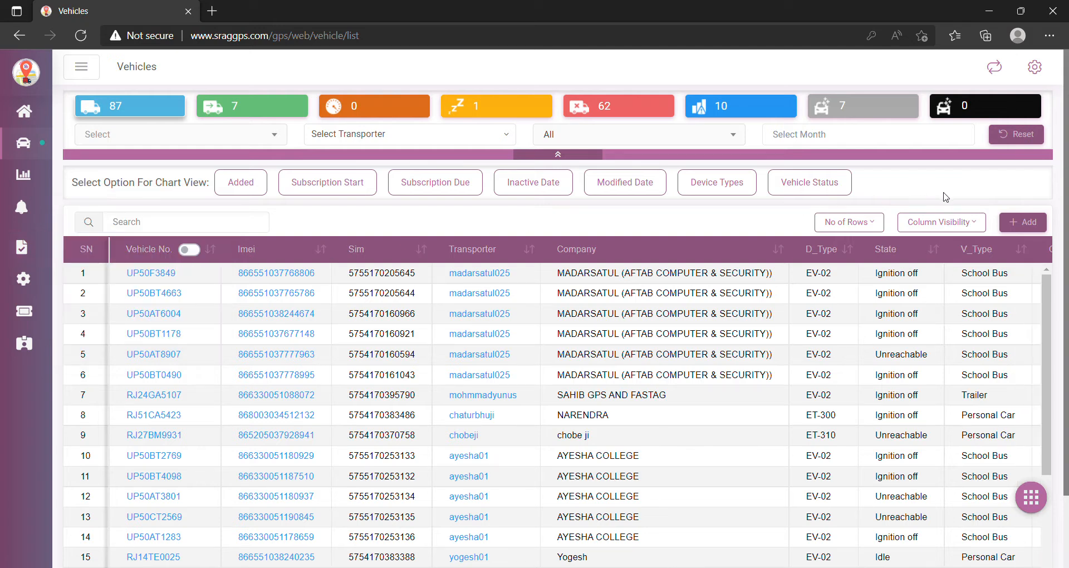
- Add transporter AJAYVEER with a confirmed password and company AJ VEHICLES, and save it
{"action": "left_click", "coordinate": [1023, 222]}
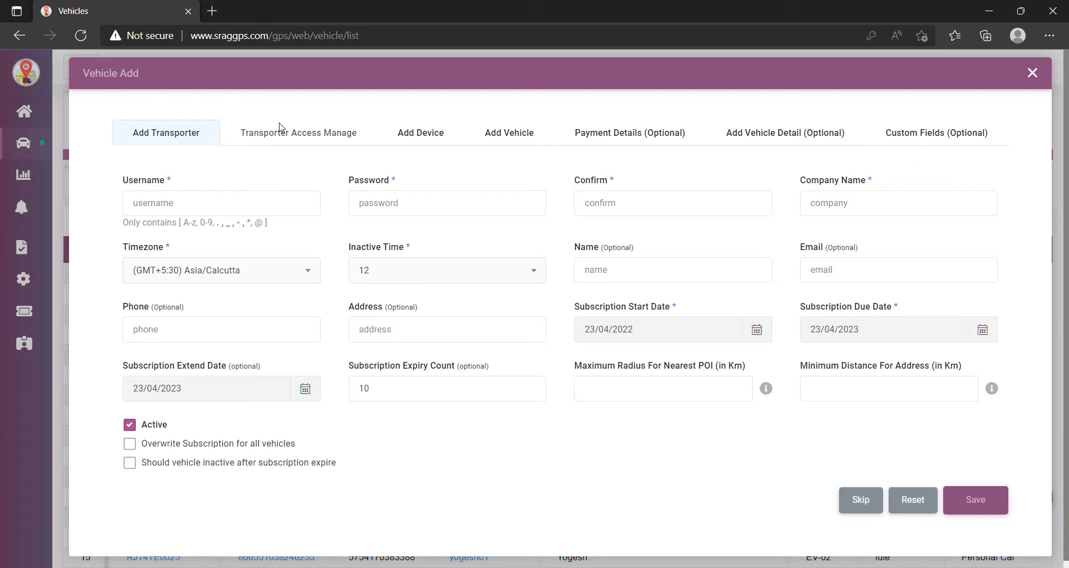
{"action": "left_click", "coordinate": [193, 207]}
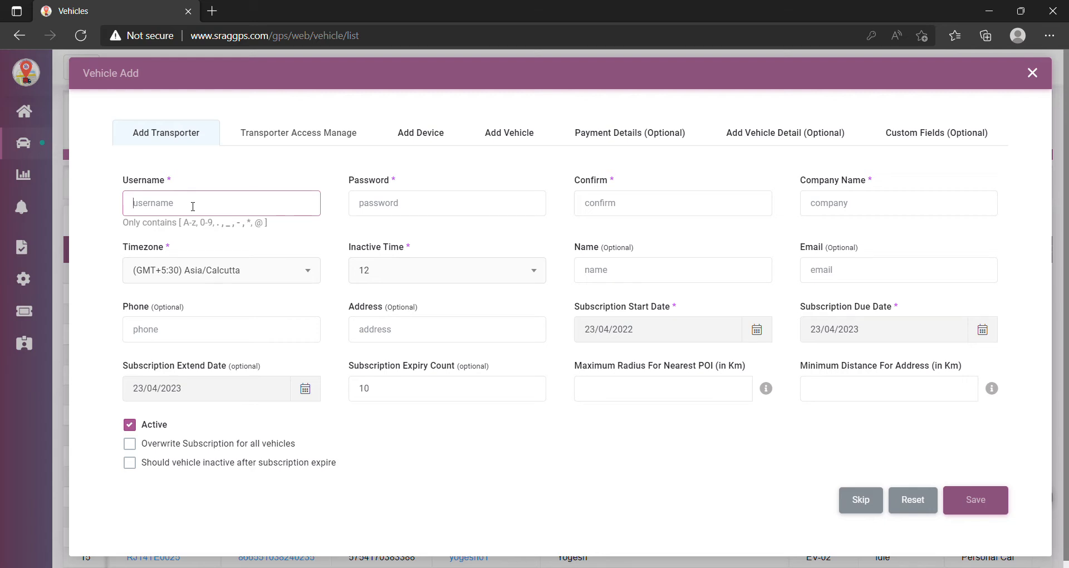
{"action": "type", "text": "AJAYVEER"}
{"action": "left_click", "coordinate": [391, 206]}
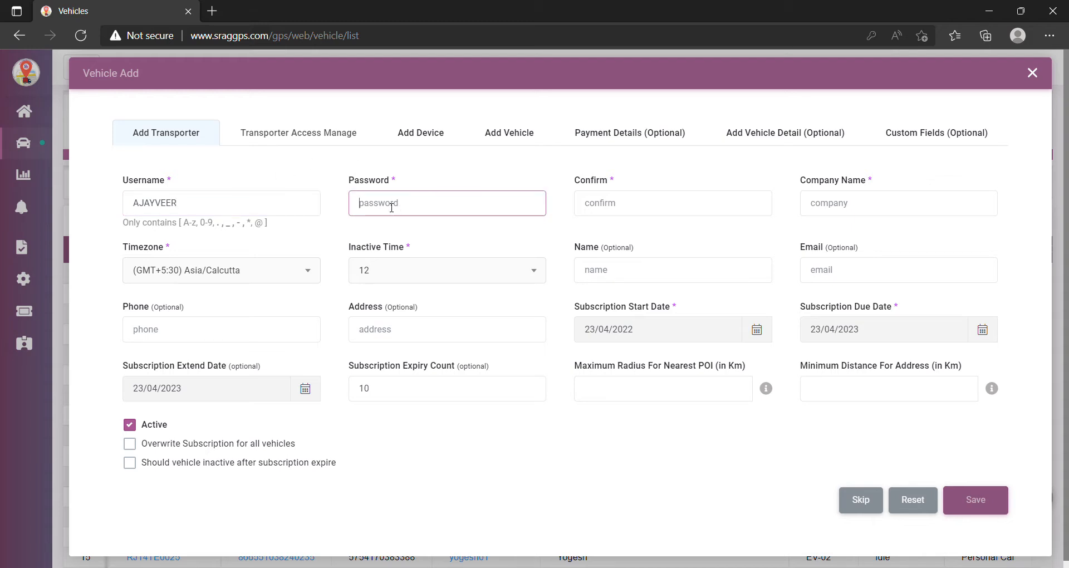
{"action": "type", "text": "•••••••••"}
{"action": "left_click", "coordinate": [529, 203]}
{"action": "left_click", "coordinate": [607, 205]}
{"action": "type", "text": "123456789"}
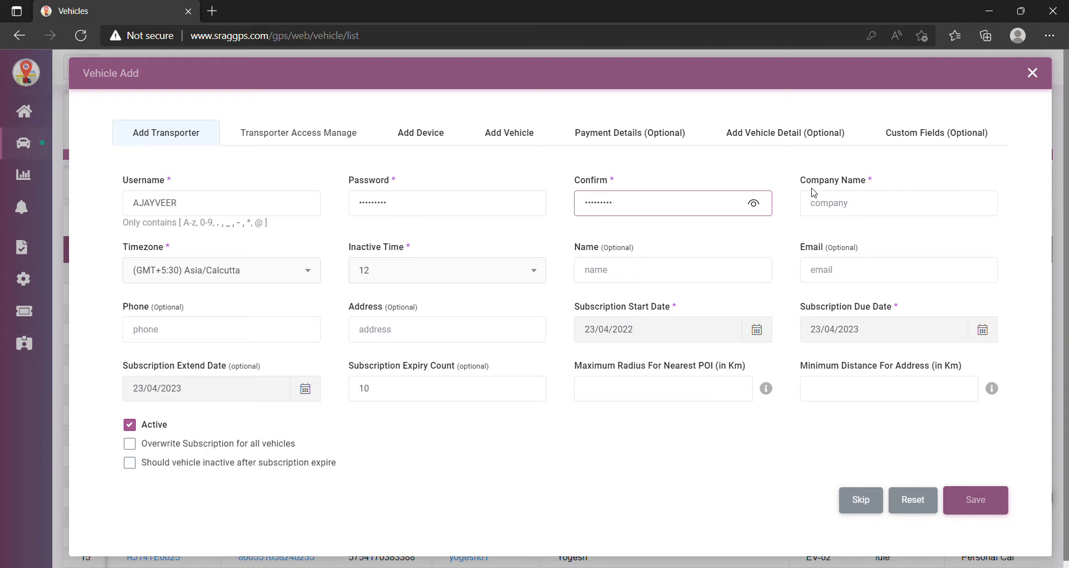
{"action": "left_click", "coordinate": [849, 203]}
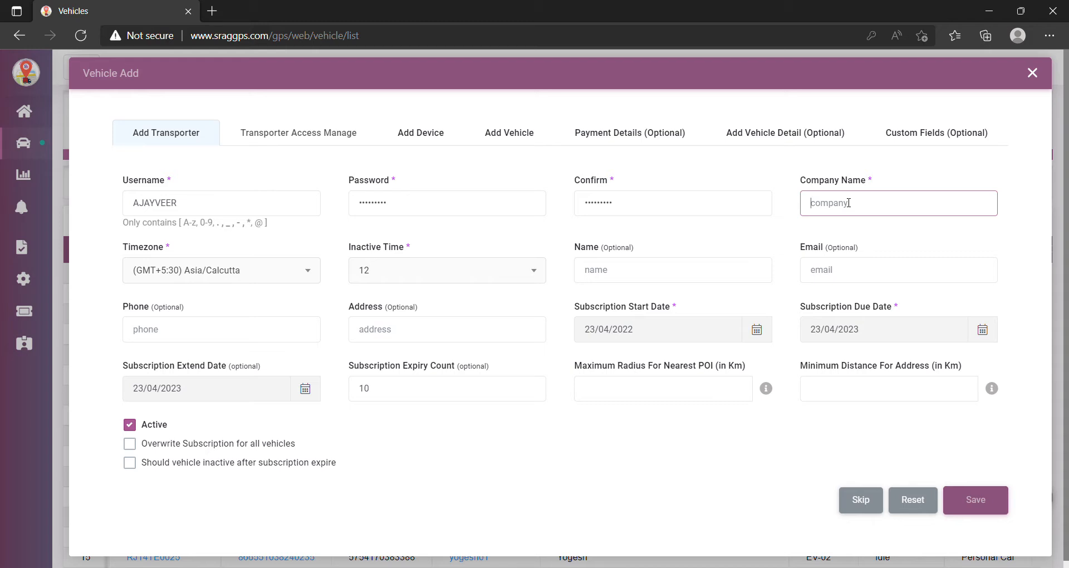
{"action": "type", "text": "AJ VEHICLES"}
{"action": "left_click", "coordinate": [991, 510]}
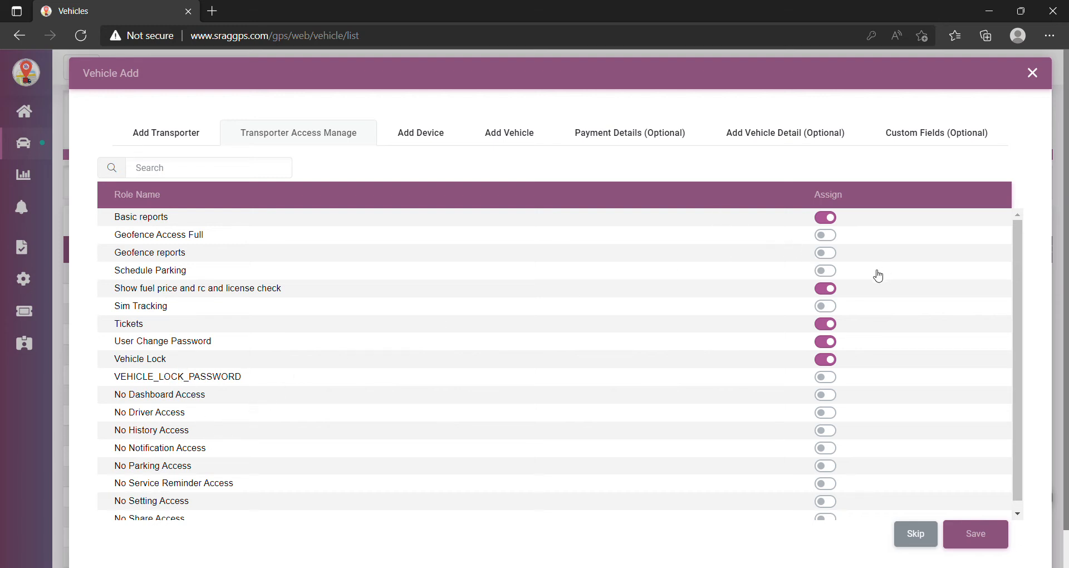
- Keep the default access roles with Tickets enabled and save them
{"action": "left_click", "coordinate": [835, 327]}
{"action": "left_click", "coordinate": [831, 331]}
{"action": "left_click", "coordinate": [982, 539]}
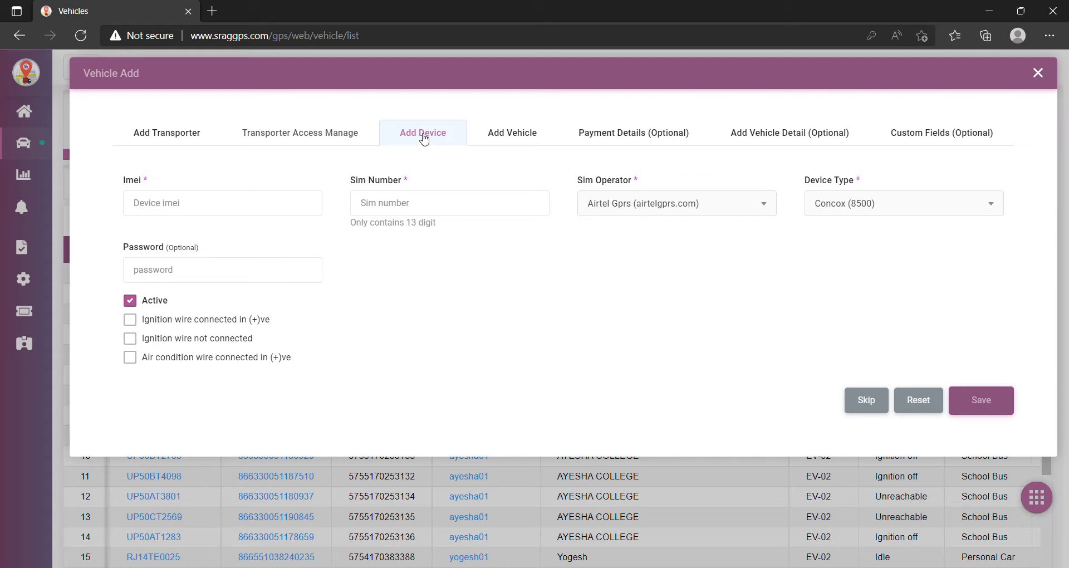
{"action": "left_click", "coordinate": [221, 207]}
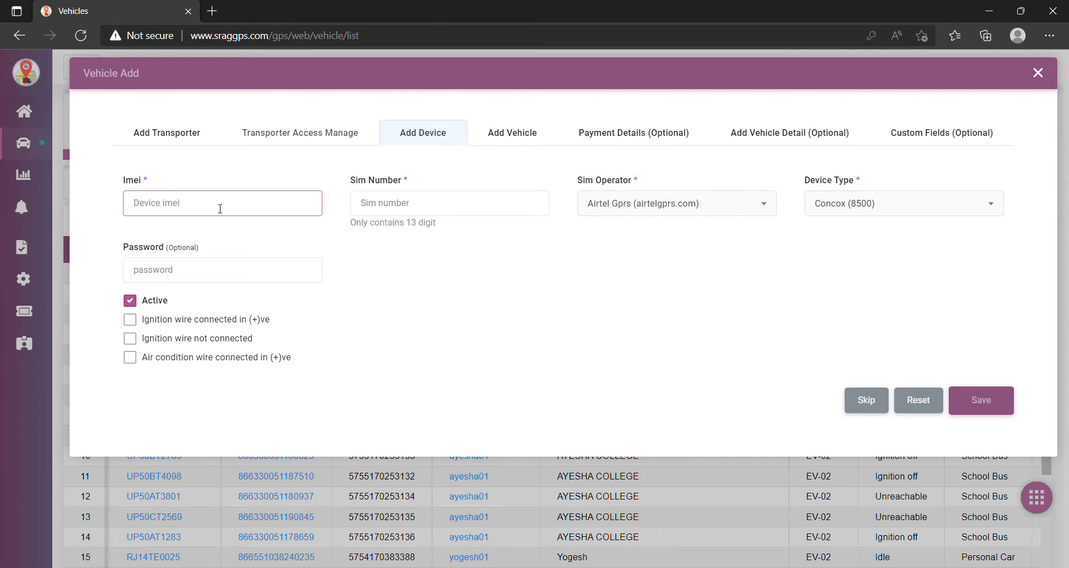
{"action": "left_click", "coordinate": [437, 204]}
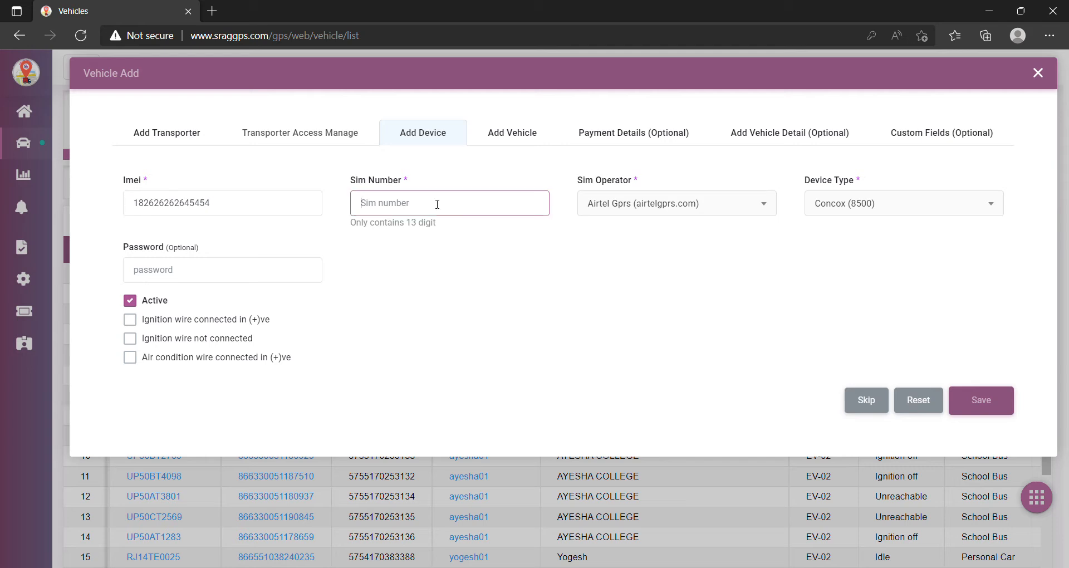
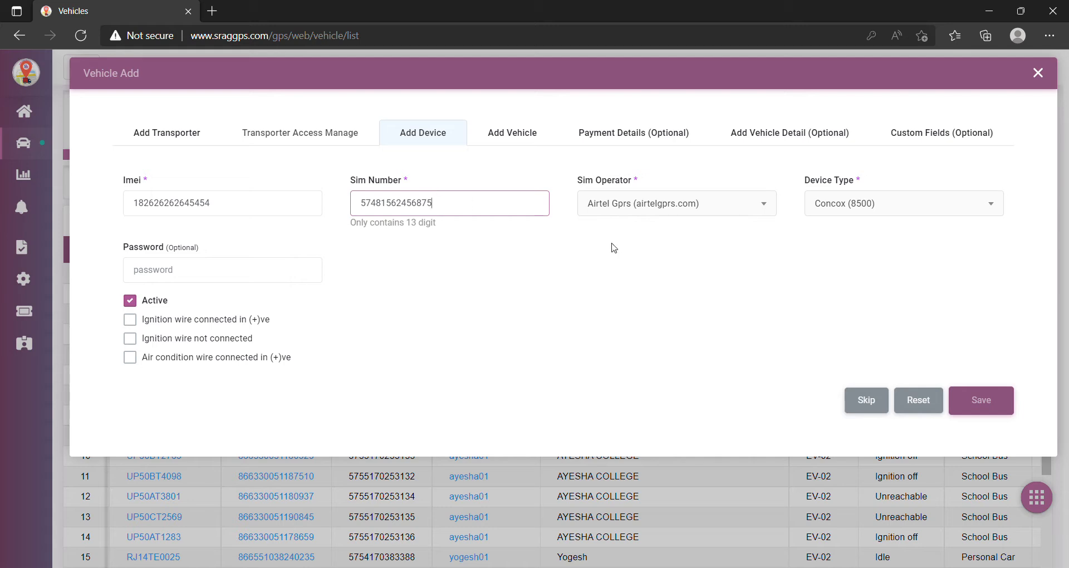
{"action": "left_click", "coordinate": [758, 207]}
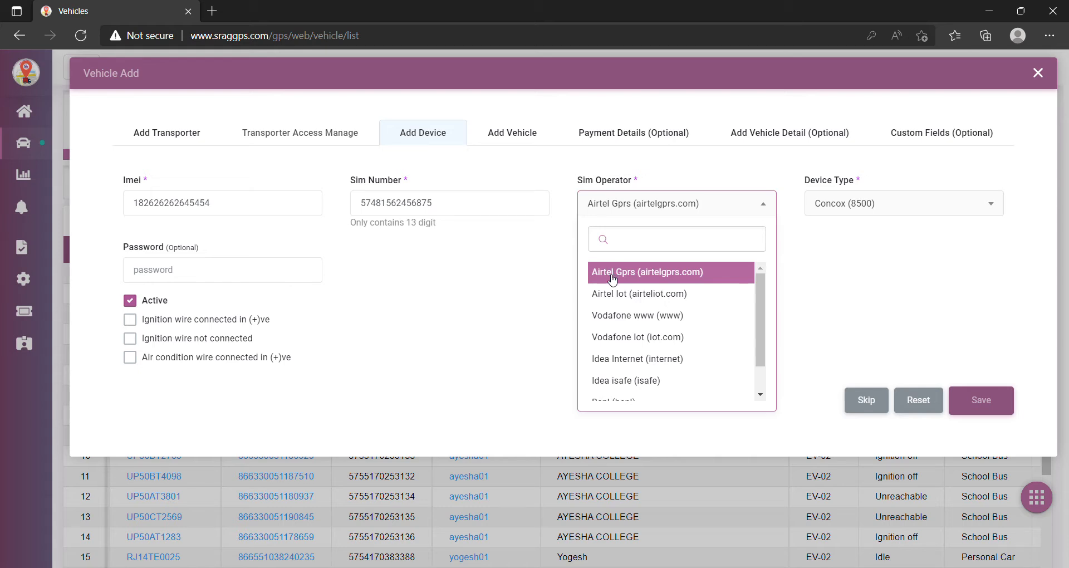
- Choose Airtel Iot as SIM operator and EV-02 (8502) as device type, leaving ignition wire unset
{"action": "left_click", "coordinate": [620, 299]}
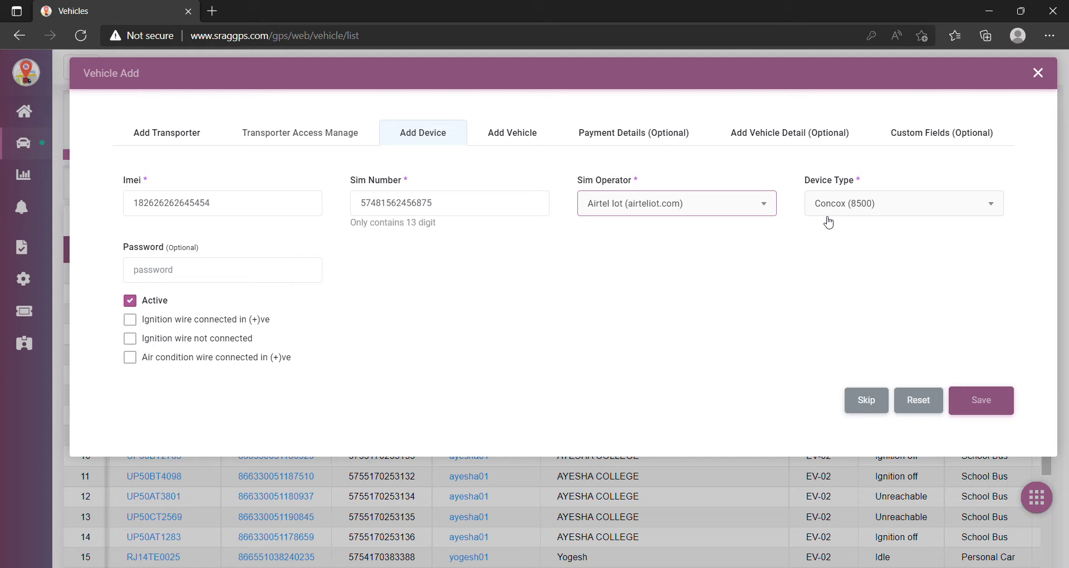
{"action": "left_click", "coordinate": [979, 211]}
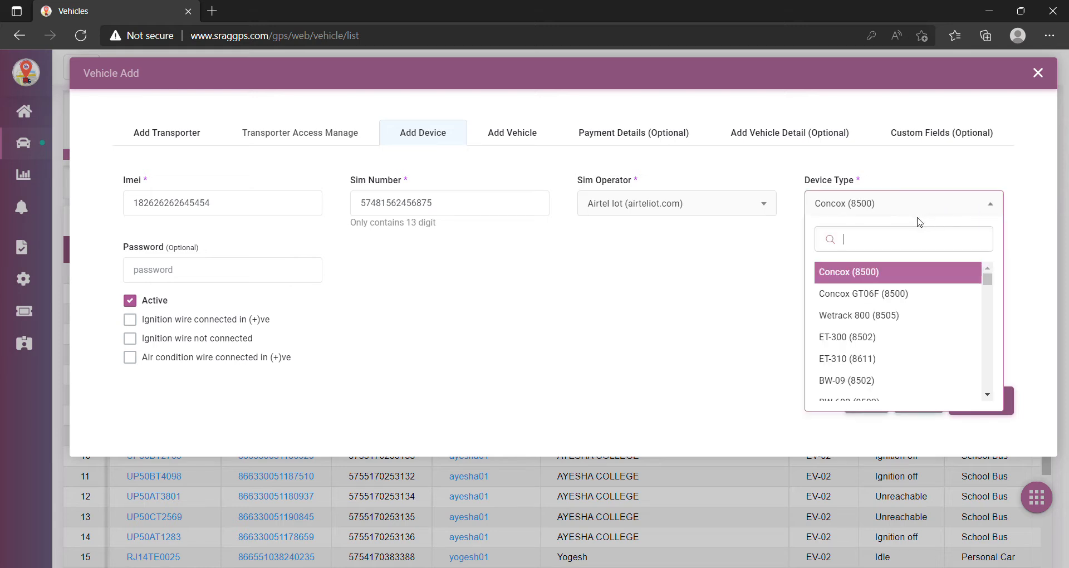
{"action": "type", "text": "EV"}
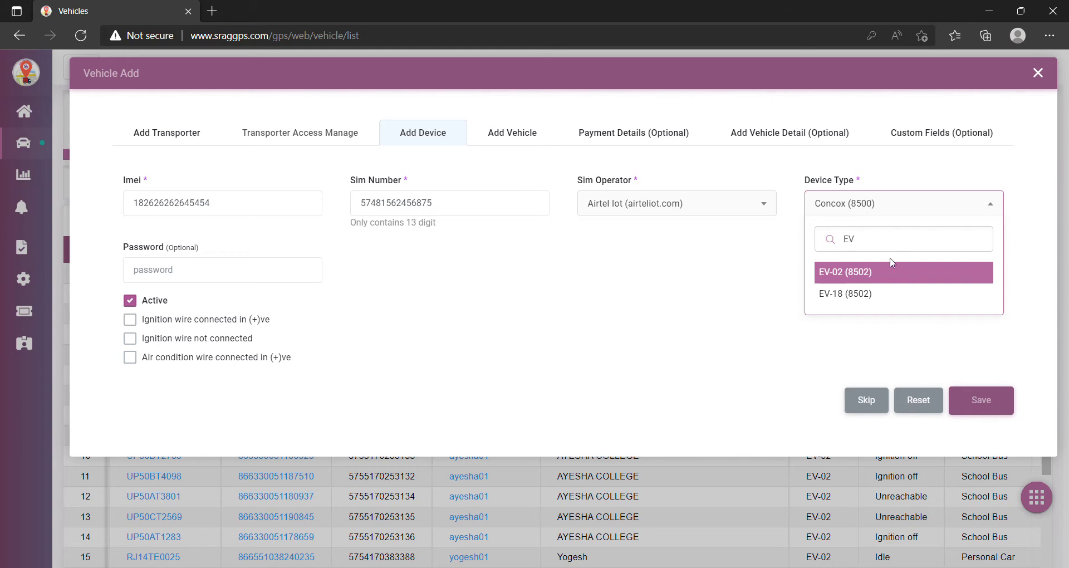
{"action": "left_click", "coordinate": [847, 274]}
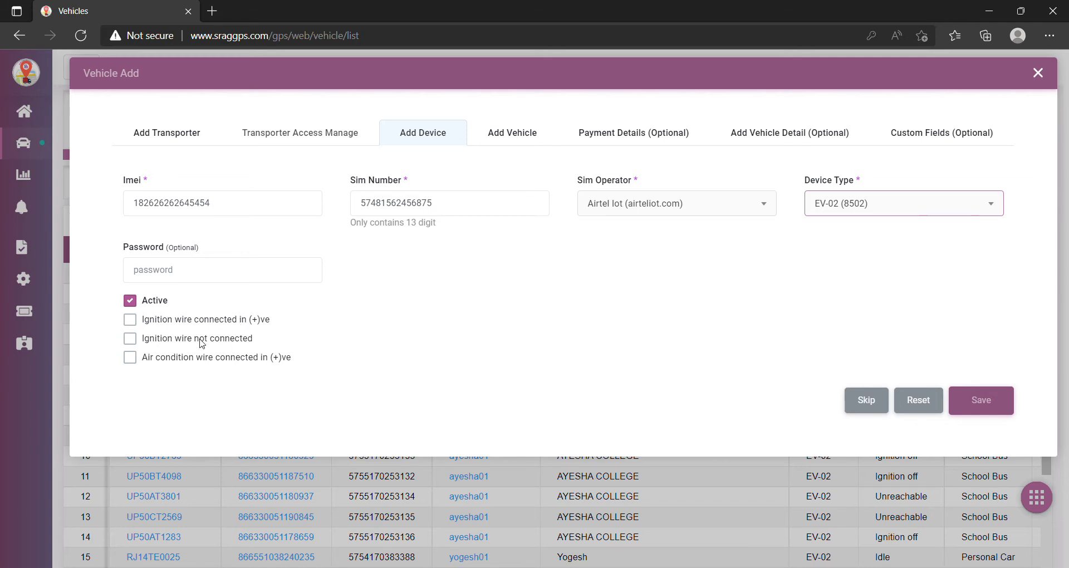
{"action": "left_click", "coordinate": [130, 321]}
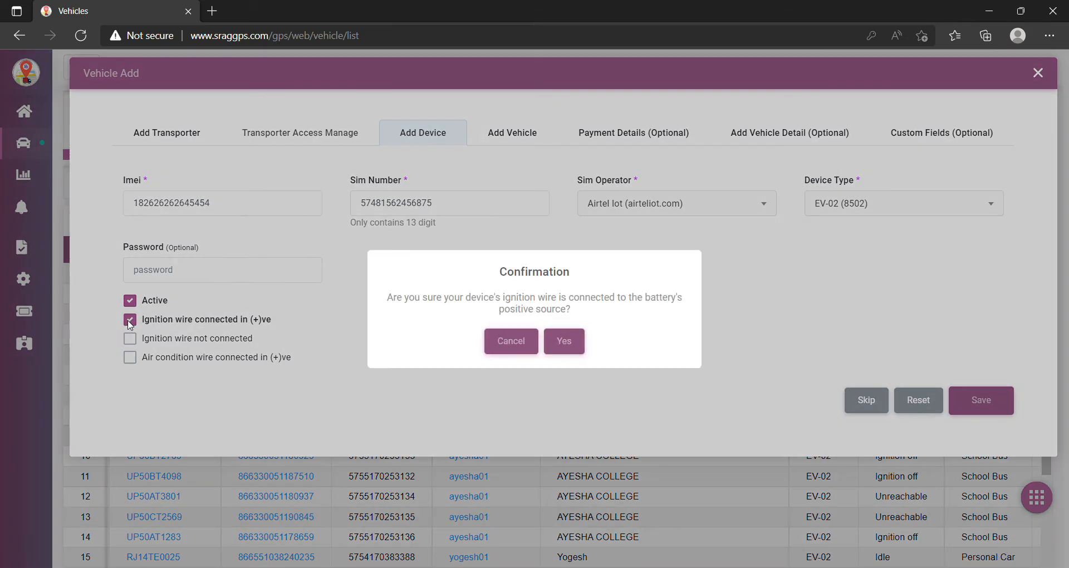
{"action": "left_click", "coordinate": [564, 341]}
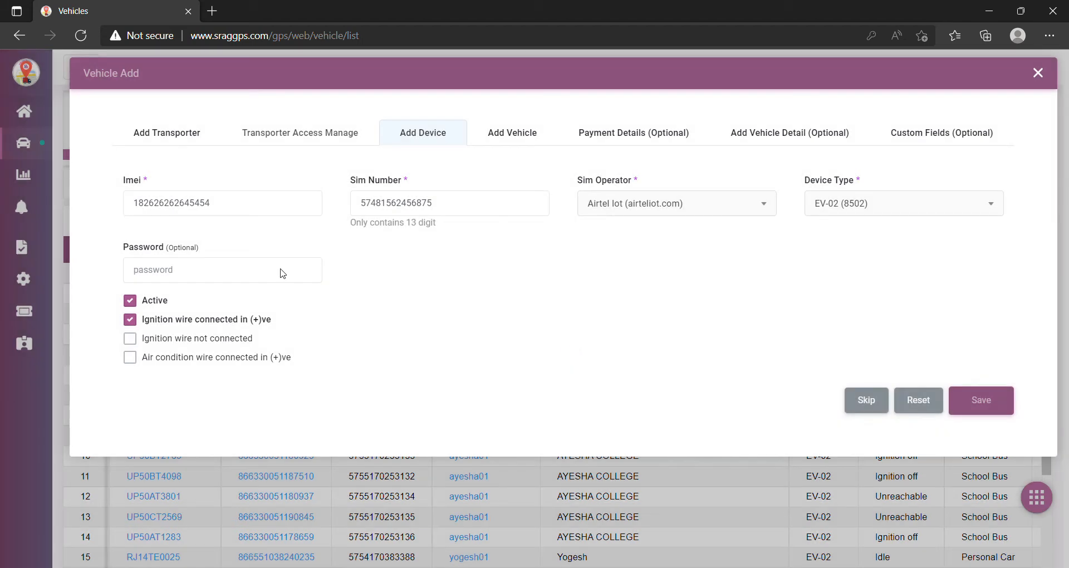
{"action": "left_click", "coordinate": [138, 322]}
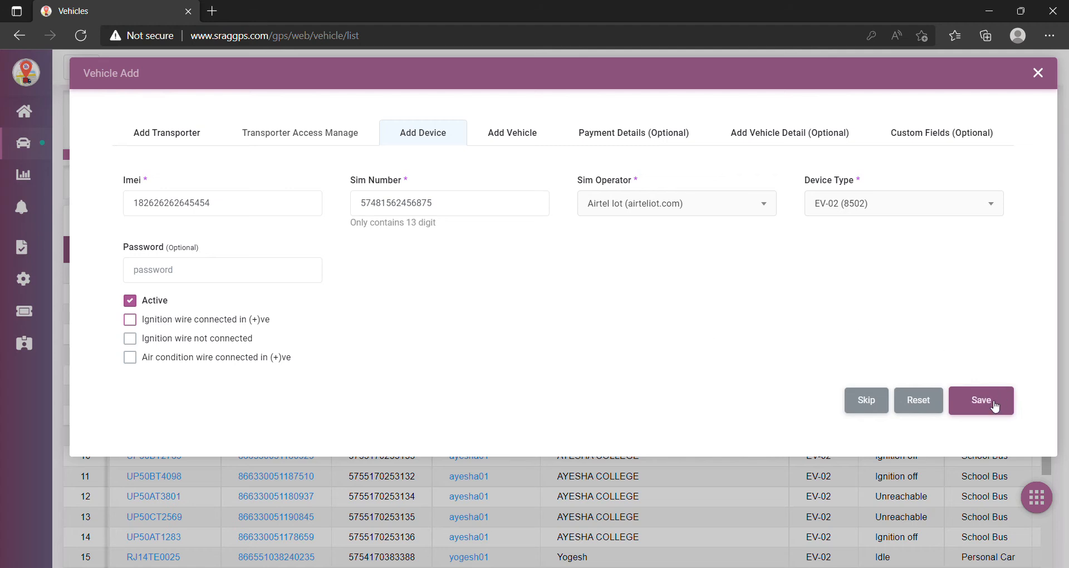
- Delete the extra SIM number digits and save the device
{"action": "left_click", "coordinate": [995, 407]}
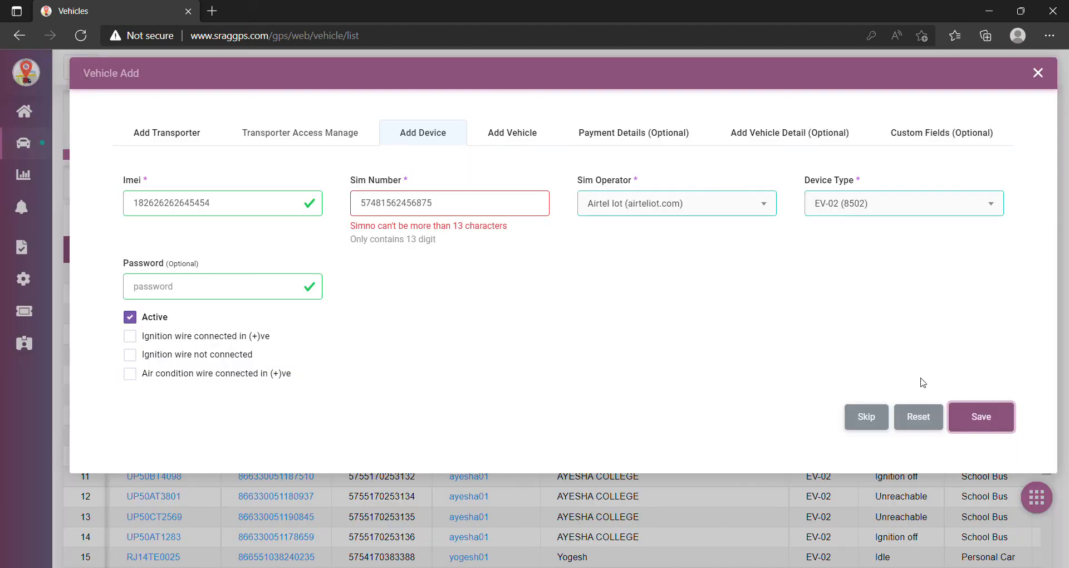
{"action": "left_click", "coordinate": [463, 206]}
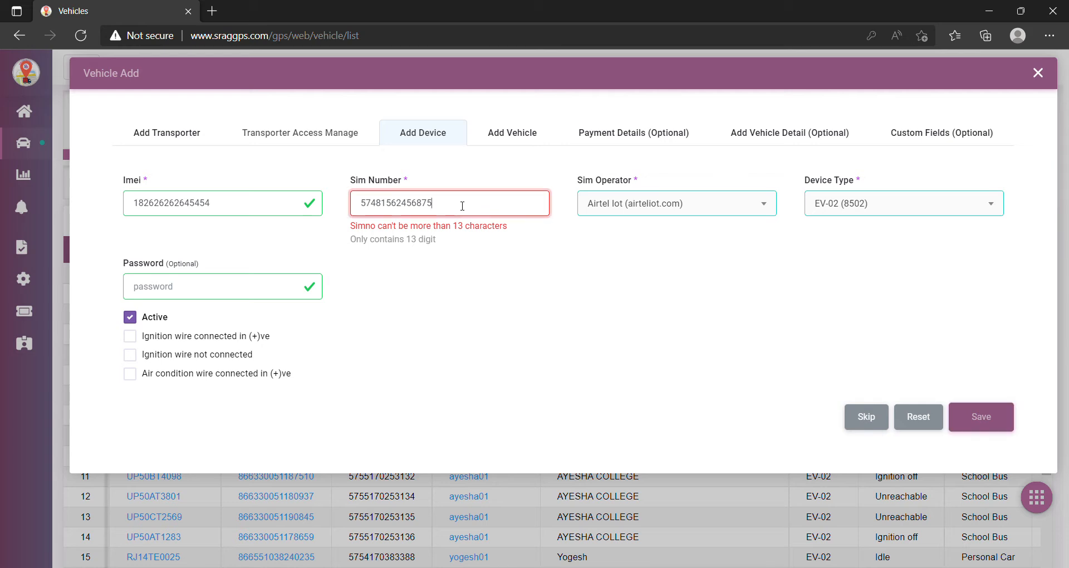
{"action": "key", "text": "BackSpace"}
{"action": "key", "text": "BackSpace"}
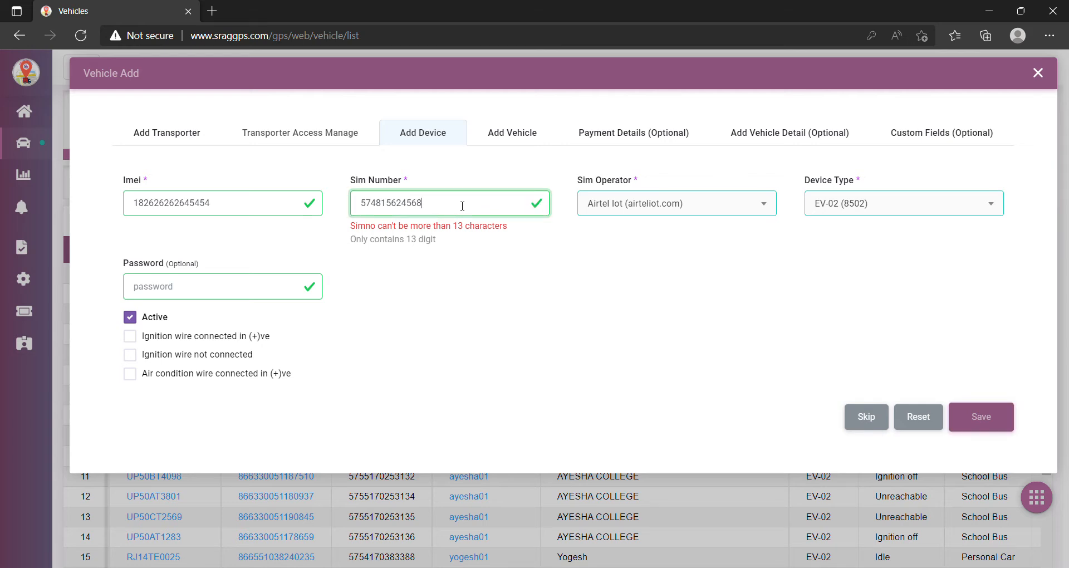
{"action": "left_click", "coordinate": [986, 417]}
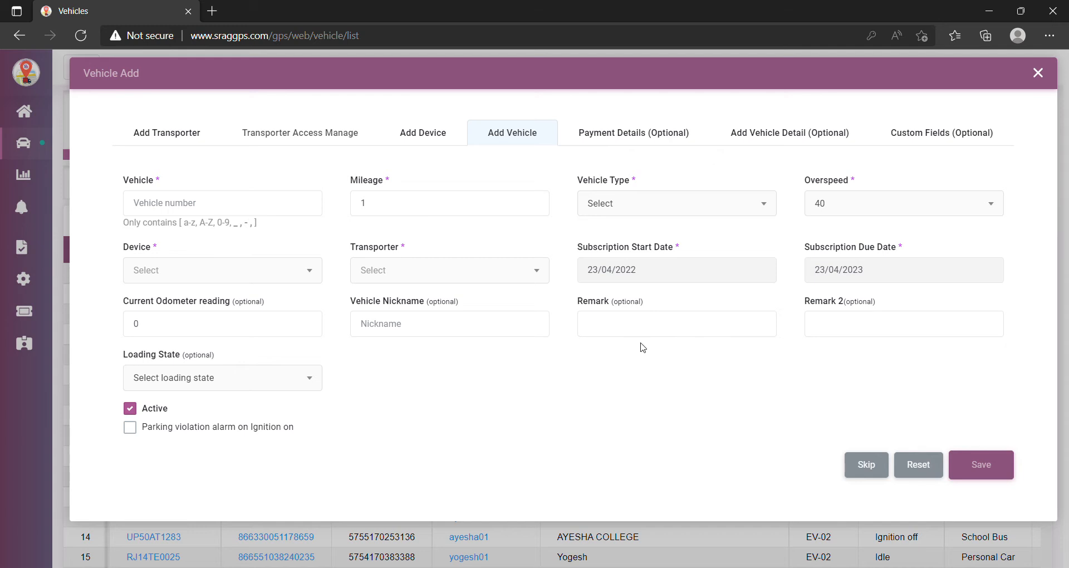
- Enter vehicle number RJ14JK000111 and change the mileage to 15
{"action": "left_click", "coordinate": [223, 201]}
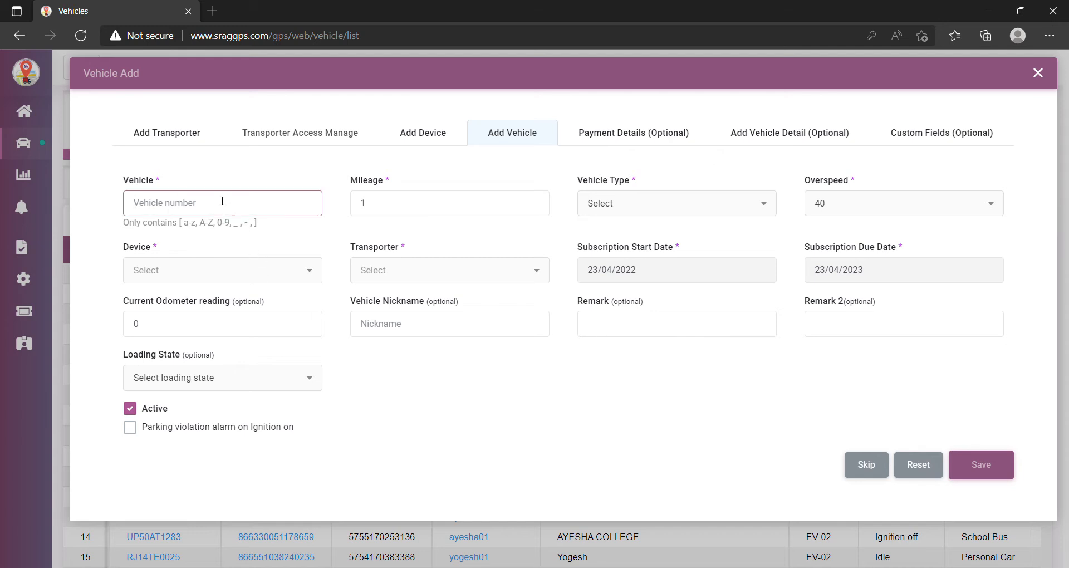
{"action": "type", "text": "RJ14JK000111"}
{"action": "left_click", "coordinate": [392, 210]}
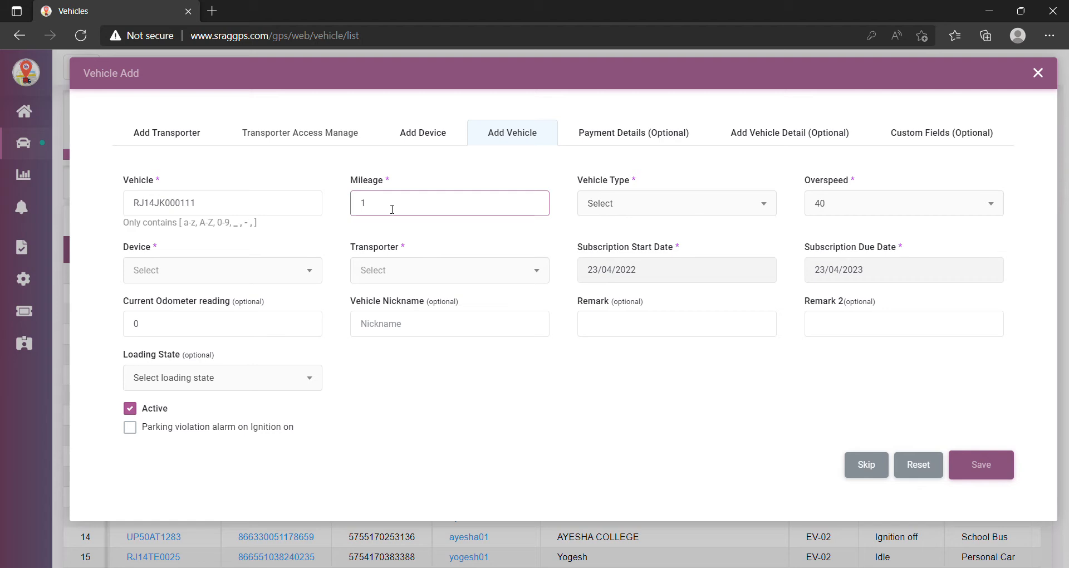
{"action": "type", "text": "5"}
{"action": "left_click", "coordinate": [774, 209]}
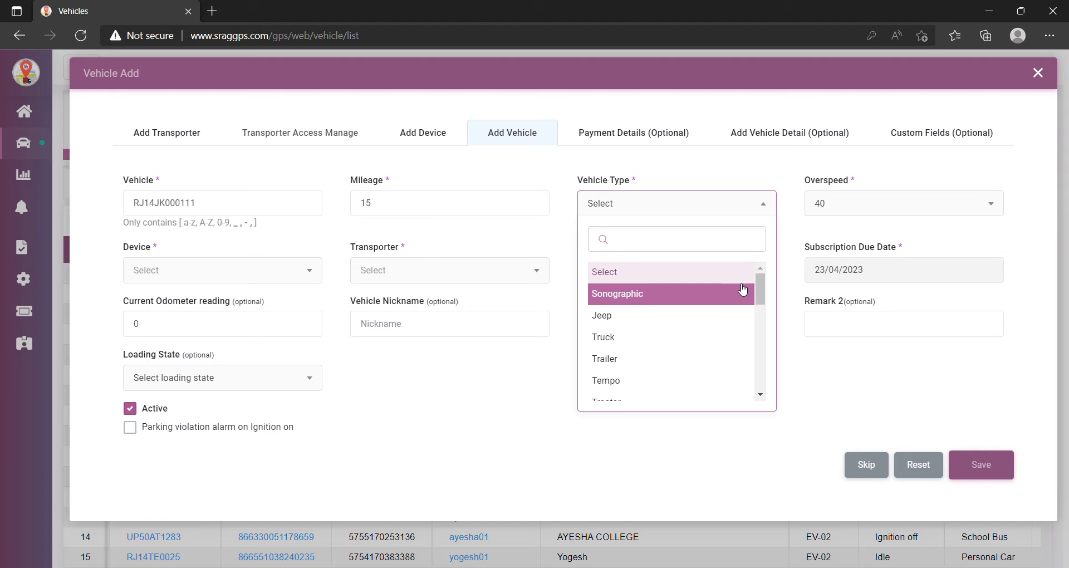
- Set the vehicle type to Personal Car and the overspeed limit to 120
{"action": "left_click_drag", "start_coordinate": [763, 293], "coordinate": [764, 303]}
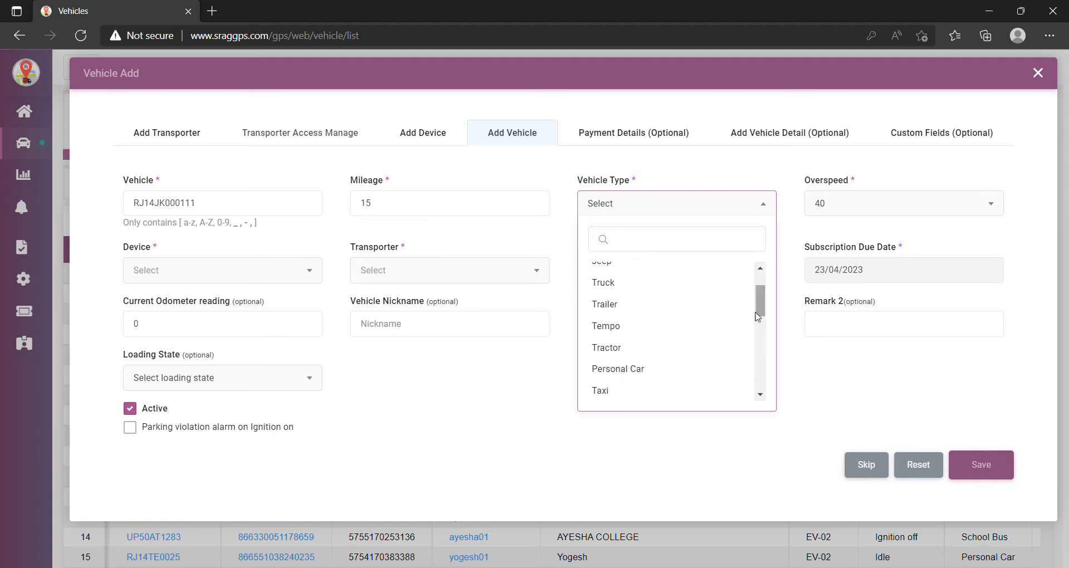
{"action": "left_click", "coordinate": [674, 369]}
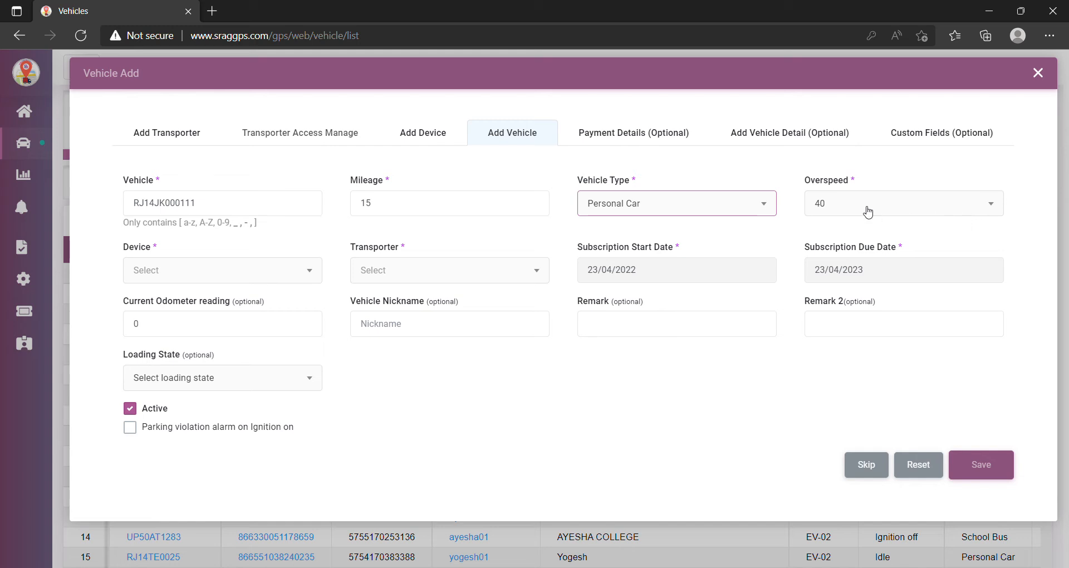
{"action": "left_click", "coordinate": [992, 208]}
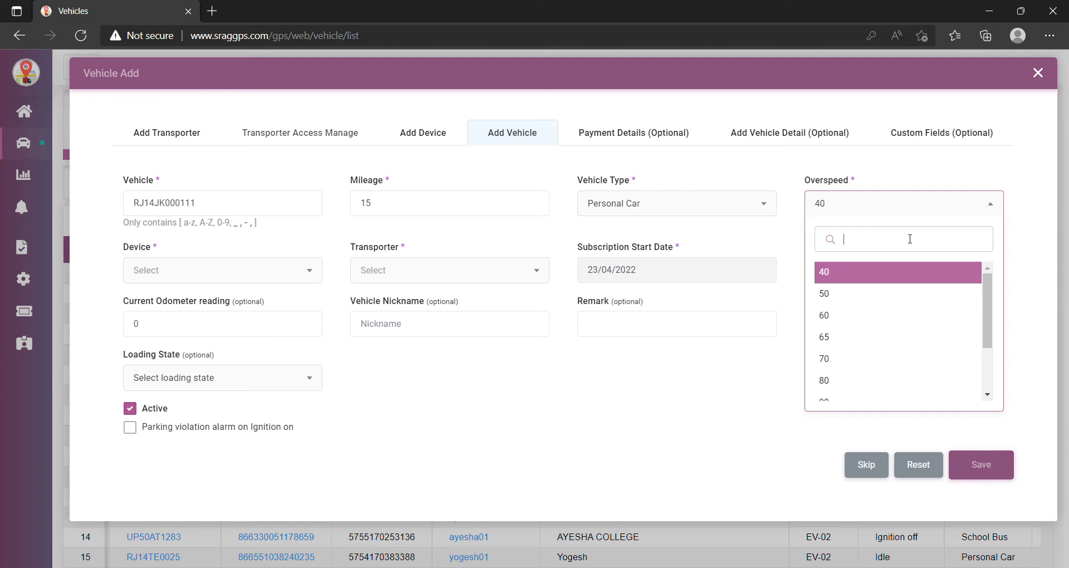
{"action": "type", "text": "120"}
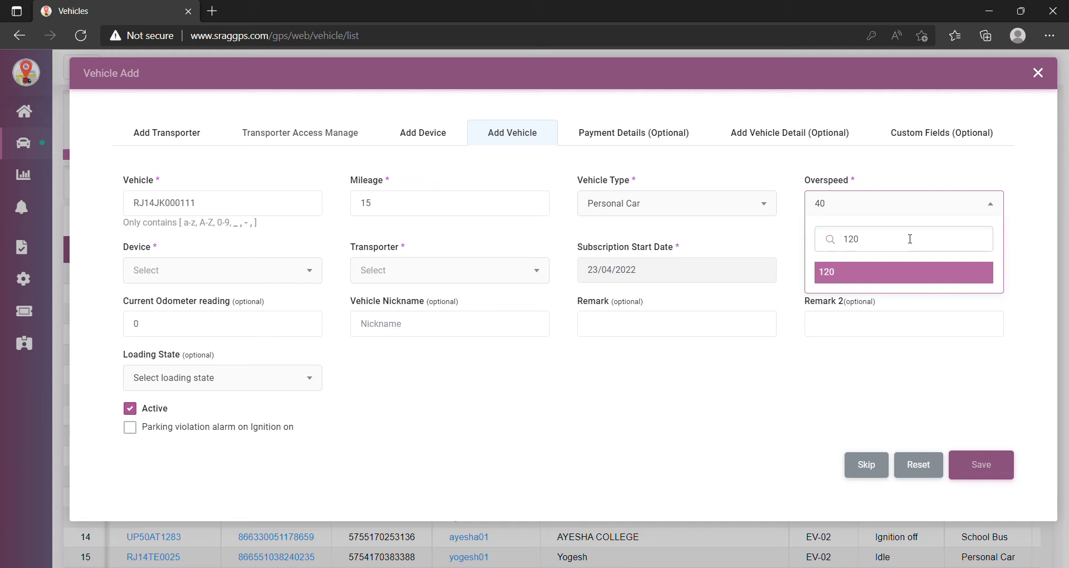
{"action": "left_click", "coordinate": [855, 279]}
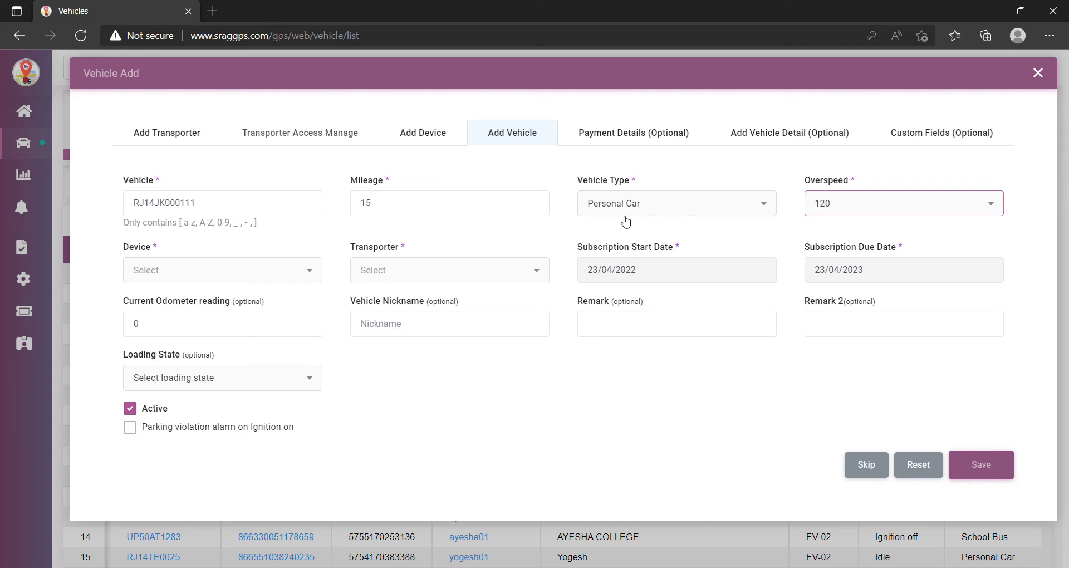
{"action": "left_click", "coordinate": [318, 274]}
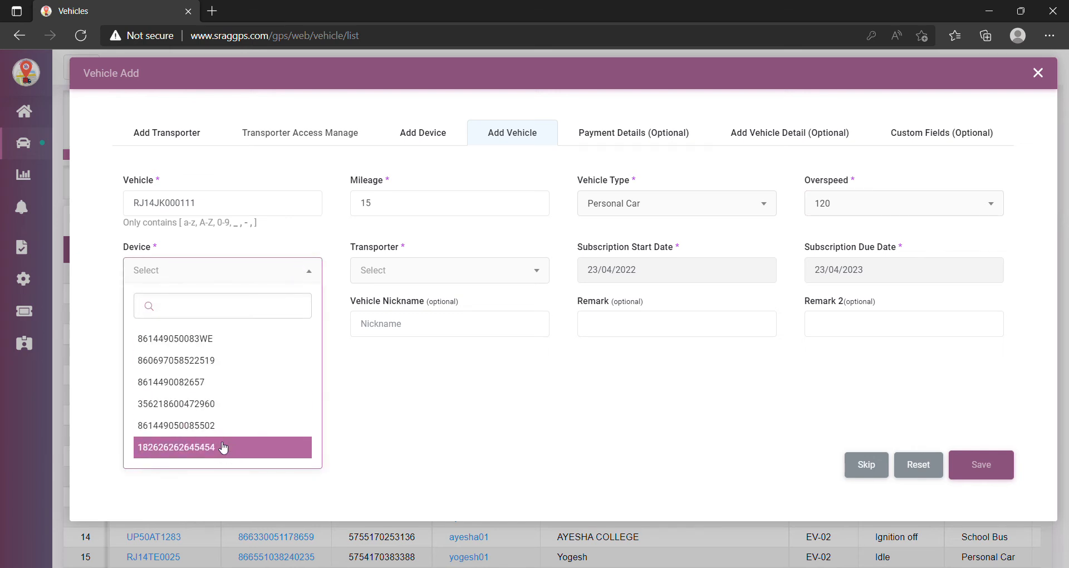
{"action": "left_click", "coordinate": [193, 450]}
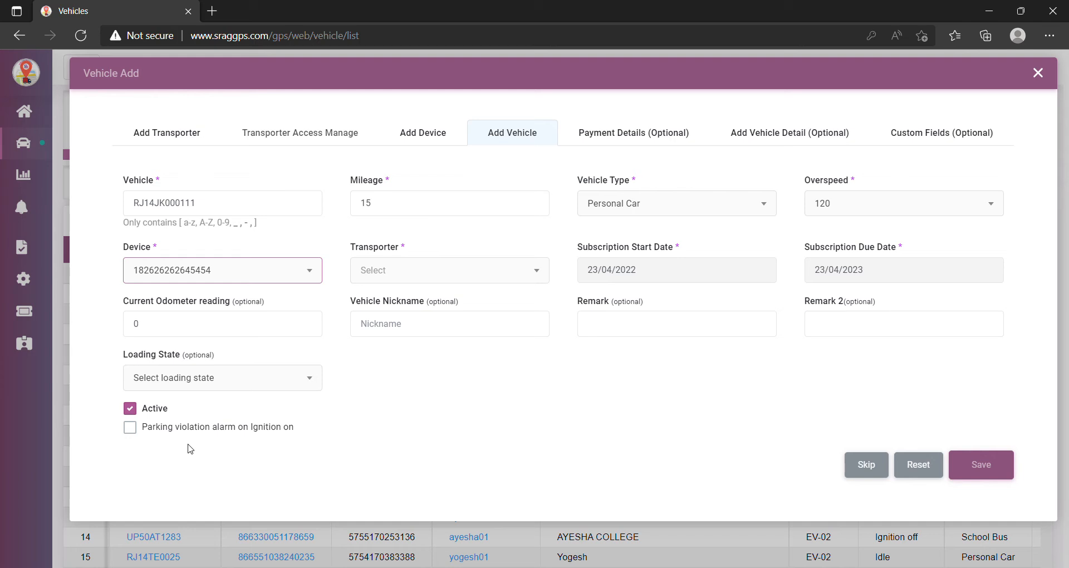
{"action": "left_click", "coordinate": [538, 271]}
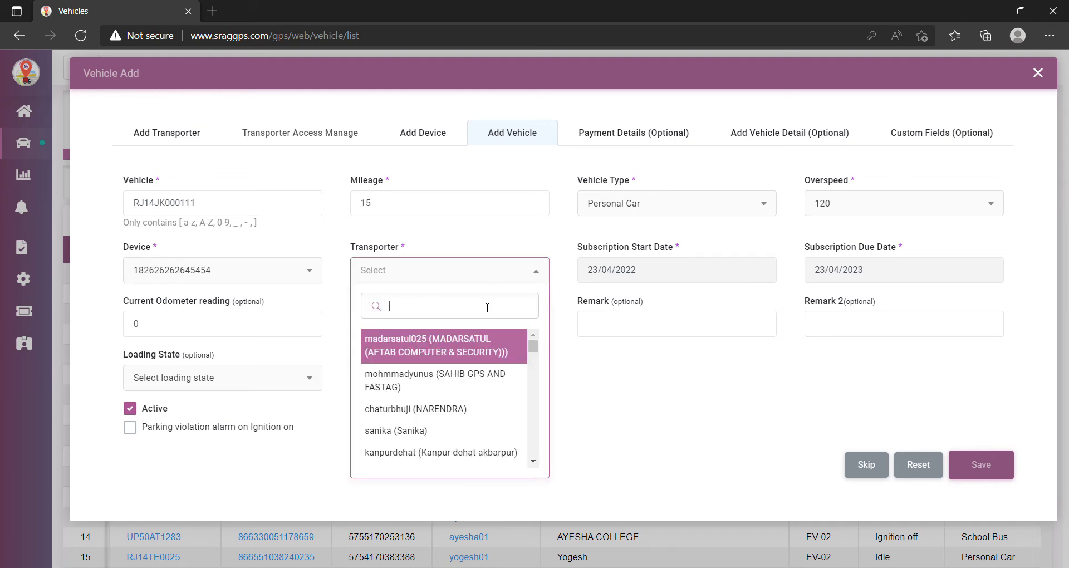
{"action": "type", "text": "AJ"}
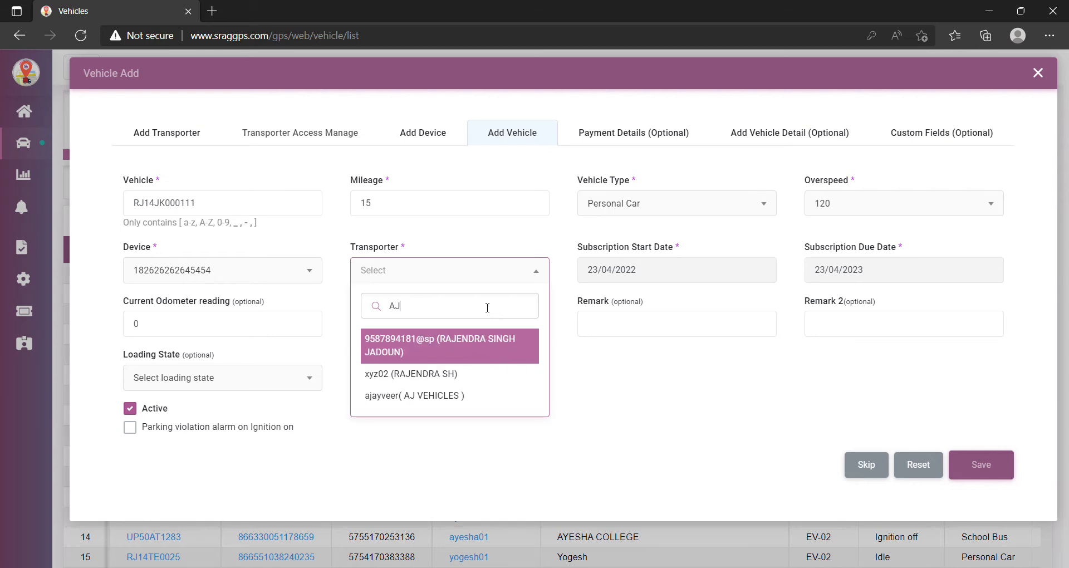
{"action": "left_click", "coordinate": [465, 396]}
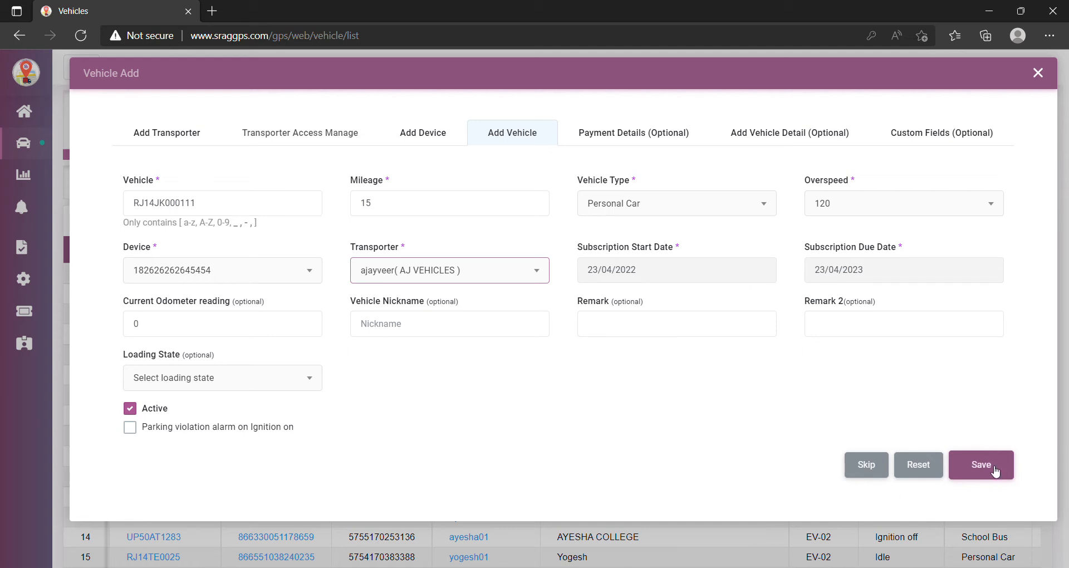
{"action": "left_click", "coordinate": [995, 472]}
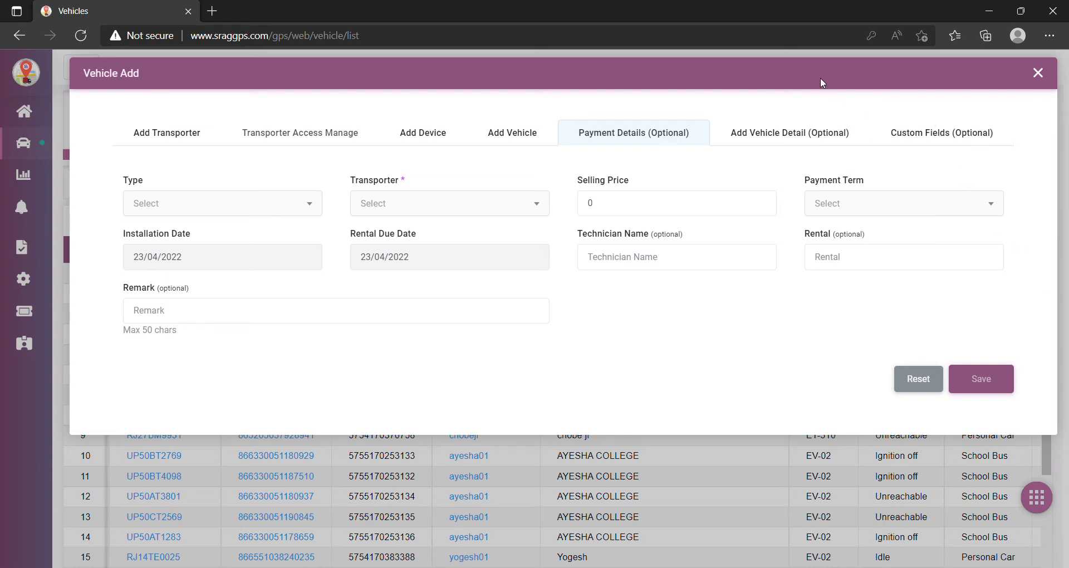
- Close the Vehicle Add dialog, skipping the optional Payment Details
{"action": "left_click", "coordinate": [1050, 74]}
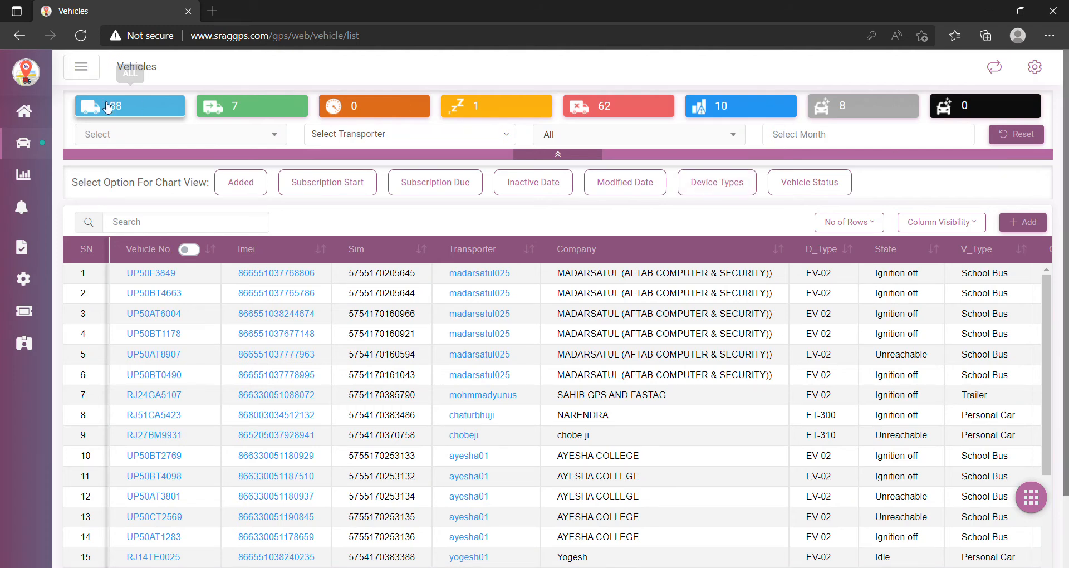
- Search the Vehicles list for RJ14JK000111 to confirm it, then start adding another vehicle
{"action": "left_click", "coordinate": [145, 225]}
{"action": "type", "text": "R"}
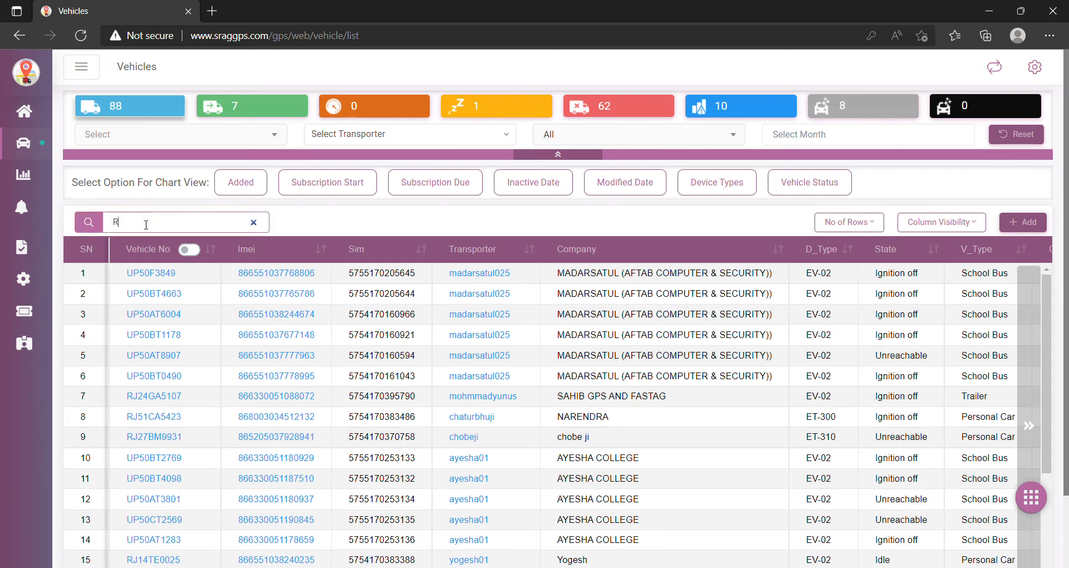
{"action": "type", "text": "J"}
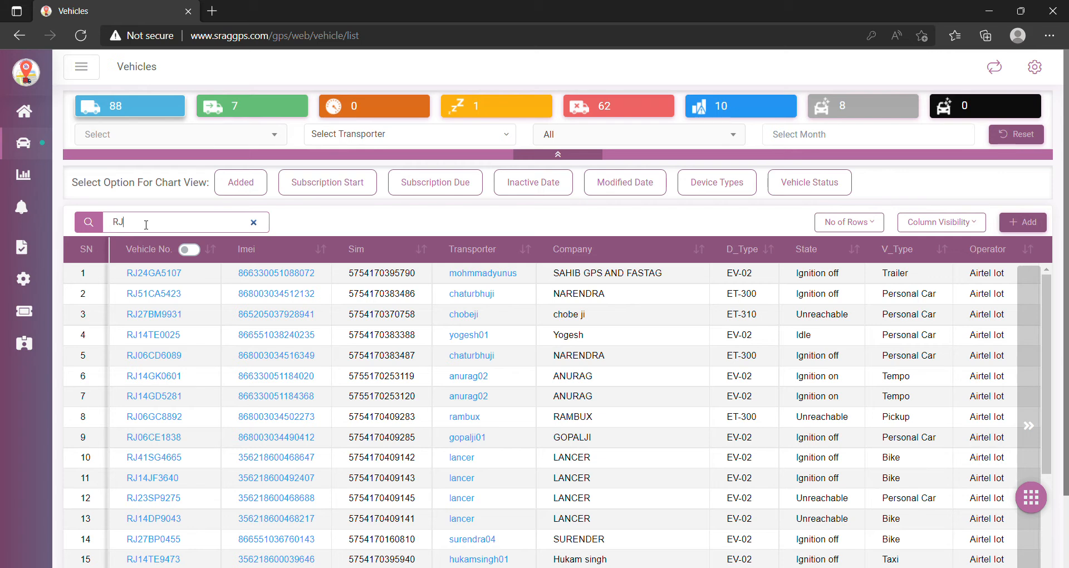
{"action": "type", "text": "14JK"}
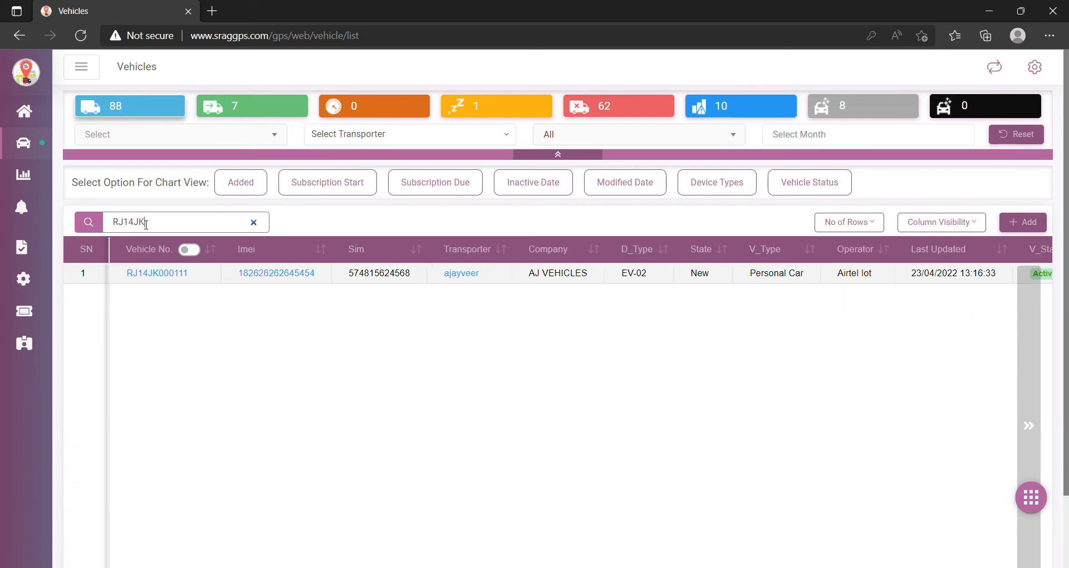
{"action": "type", "text": "000111"}
{"action": "left_click", "coordinate": [1022, 227]}
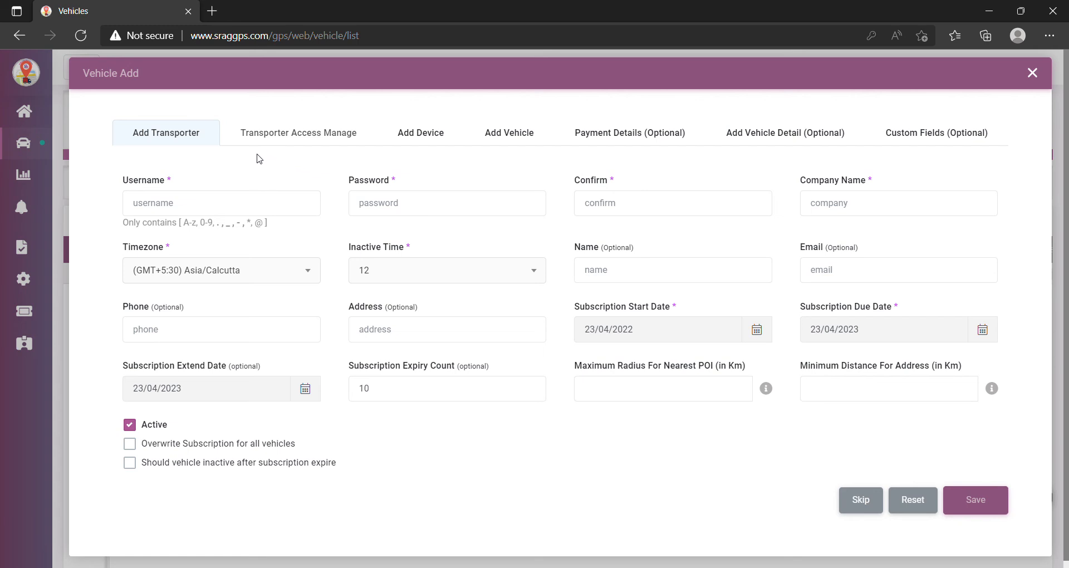
{"action": "left_click", "coordinate": [445, 139]}
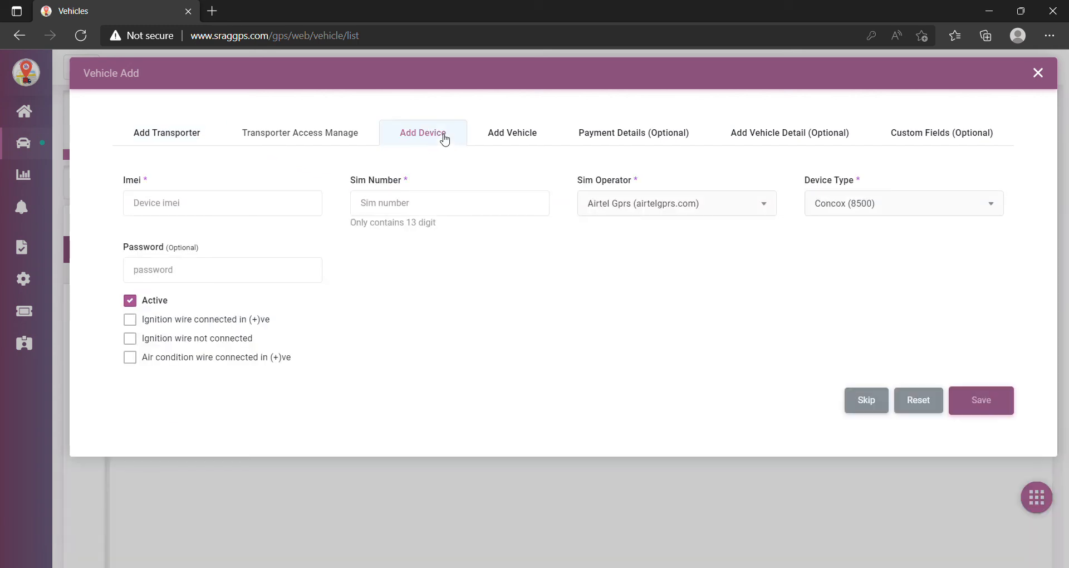
{"action": "left_click", "coordinate": [204, 208]}
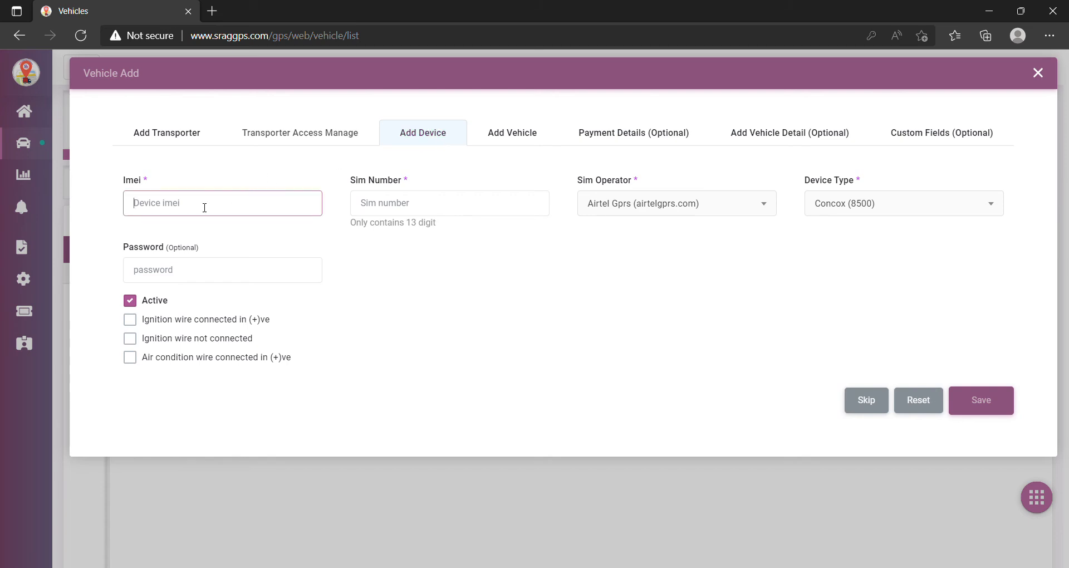
{"action": "left_click", "coordinate": [416, 205]}
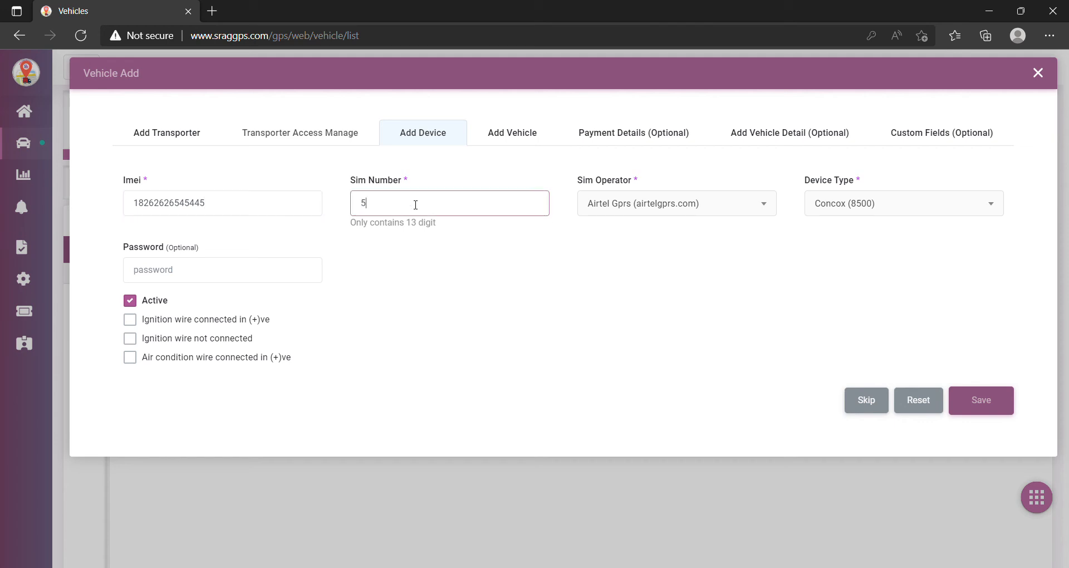
- Set SIM operator to Airtel Iot and device type to ET-300 (8502)
{"action": "left_click", "coordinate": [765, 210]}
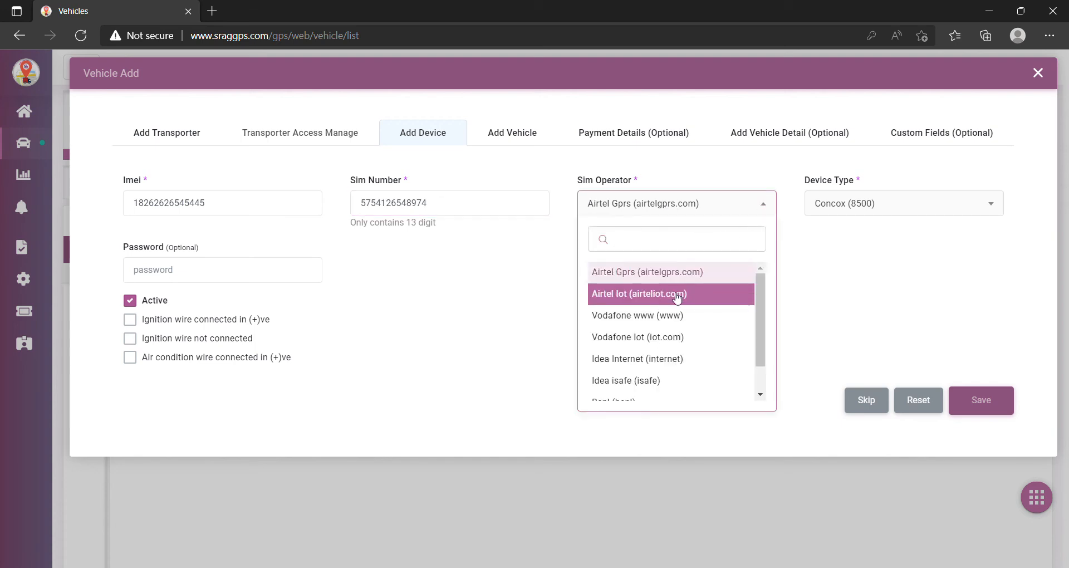
{"action": "left_click", "coordinate": [610, 301]}
{"action": "left_click", "coordinate": [941, 215]}
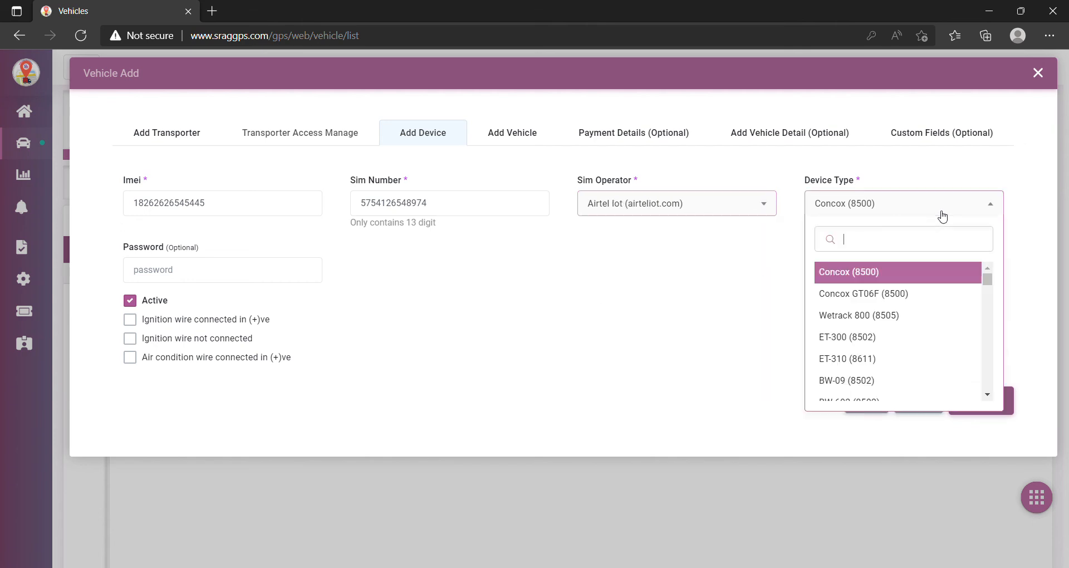
{"action": "type", "text": "ET"}
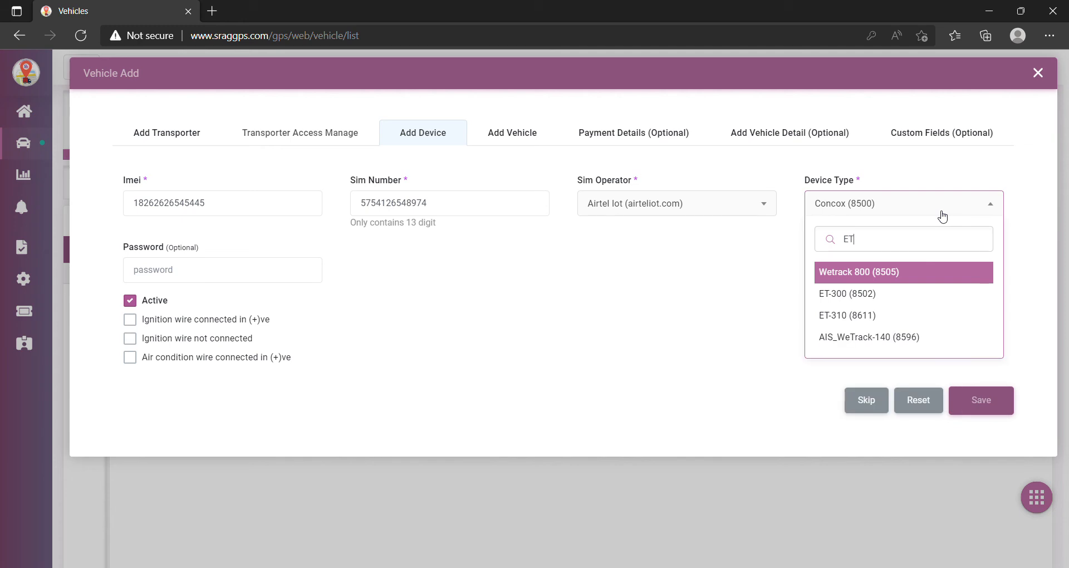
{"action": "left_click", "coordinate": [847, 293]}
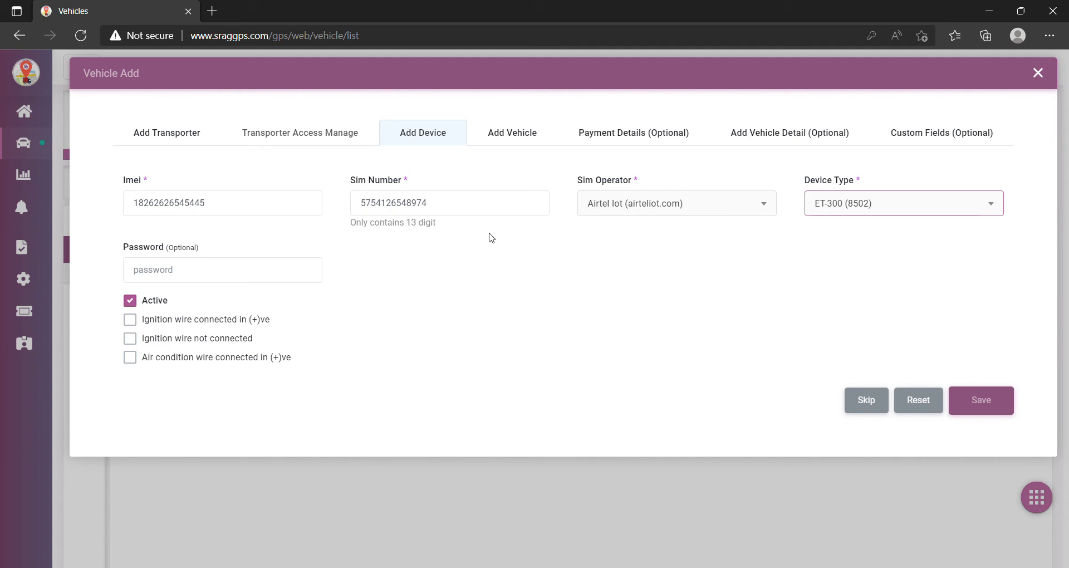
- Save the device and enter vehicle number RJ14JK111000 with mileage 12
{"action": "left_click", "coordinate": [1005, 411]}
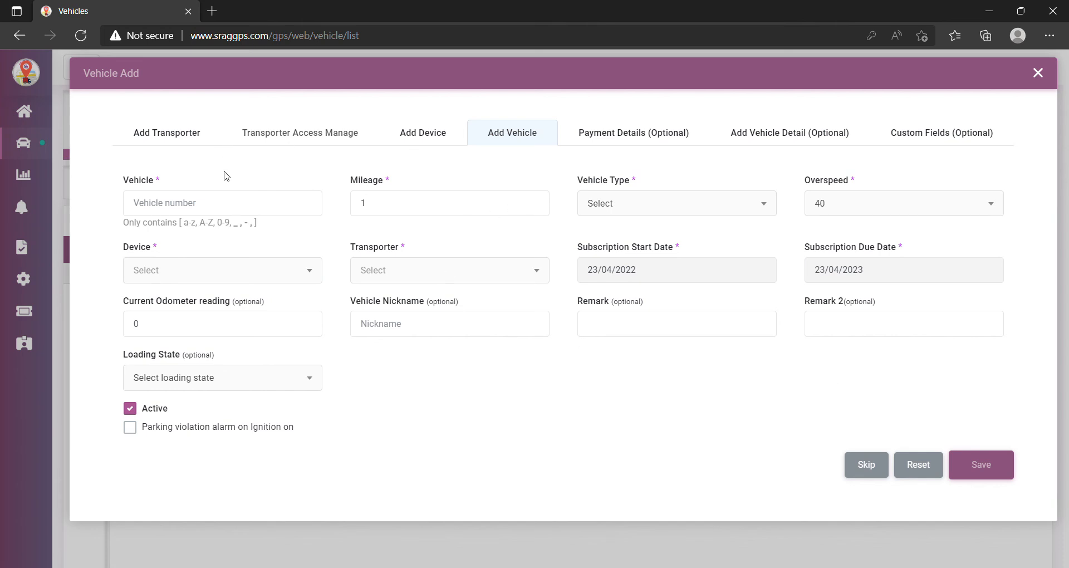
{"action": "left_click", "coordinate": [220, 202]}
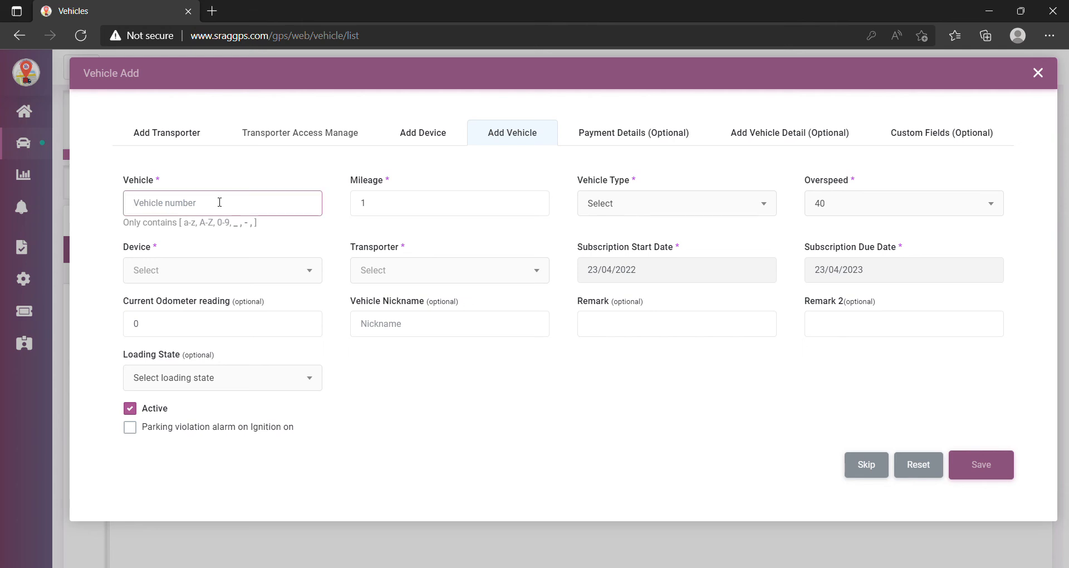
{"action": "type", "text": "RJ14JK111000"}
{"action": "left_click", "coordinate": [415, 204]}
{"action": "type", "text": "2"}
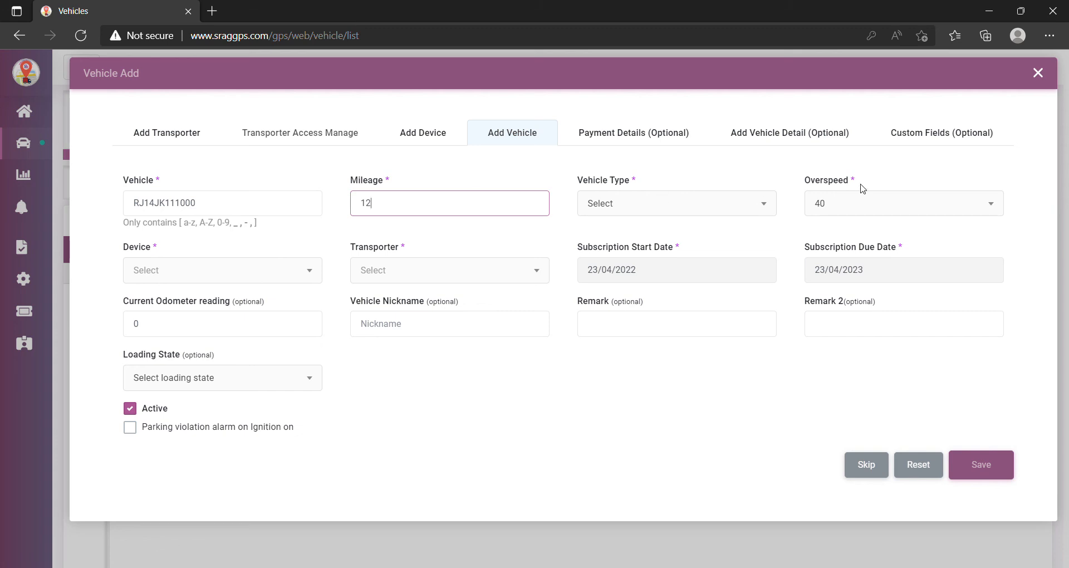
- Set the vehicle type to Truck and the overspeed limit to 60
{"action": "left_click", "coordinate": [767, 207]}
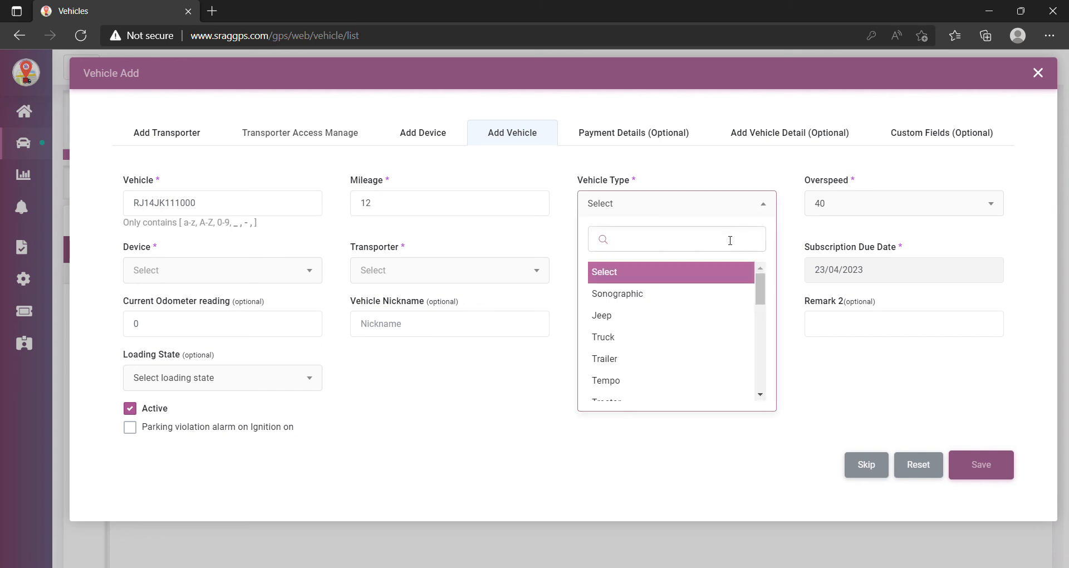
{"action": "left_click", "coordinate": [632, 340]}
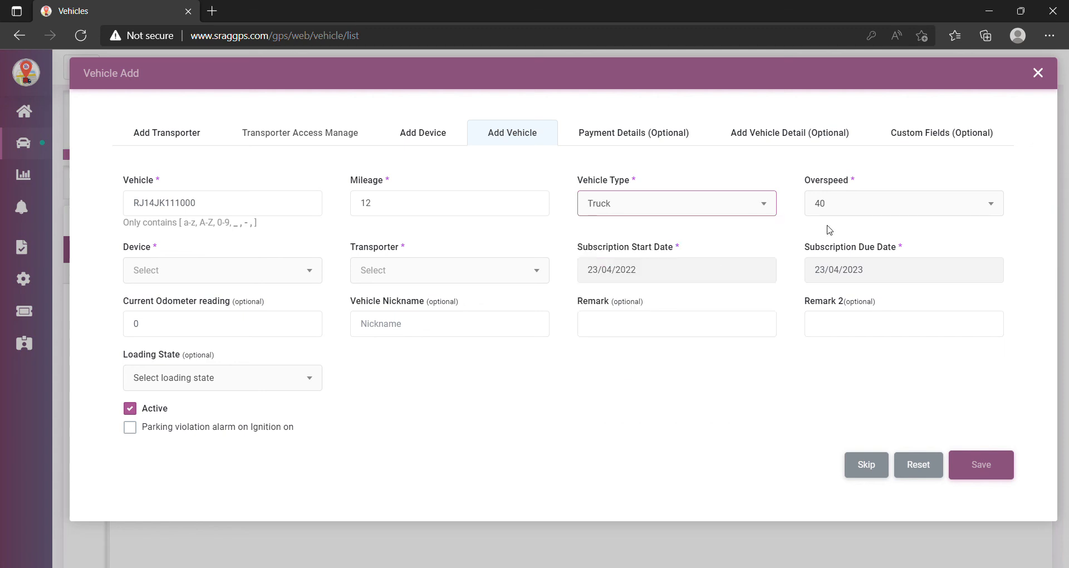
{"action": "left_click", "coordinate": [944, 211]}
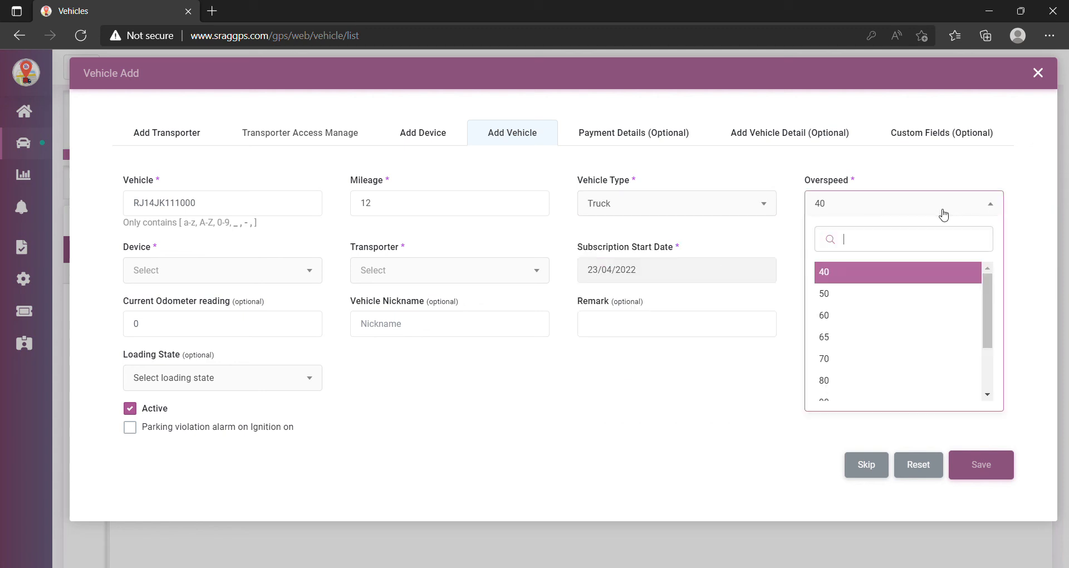
{"action": "type", "text": "60"}
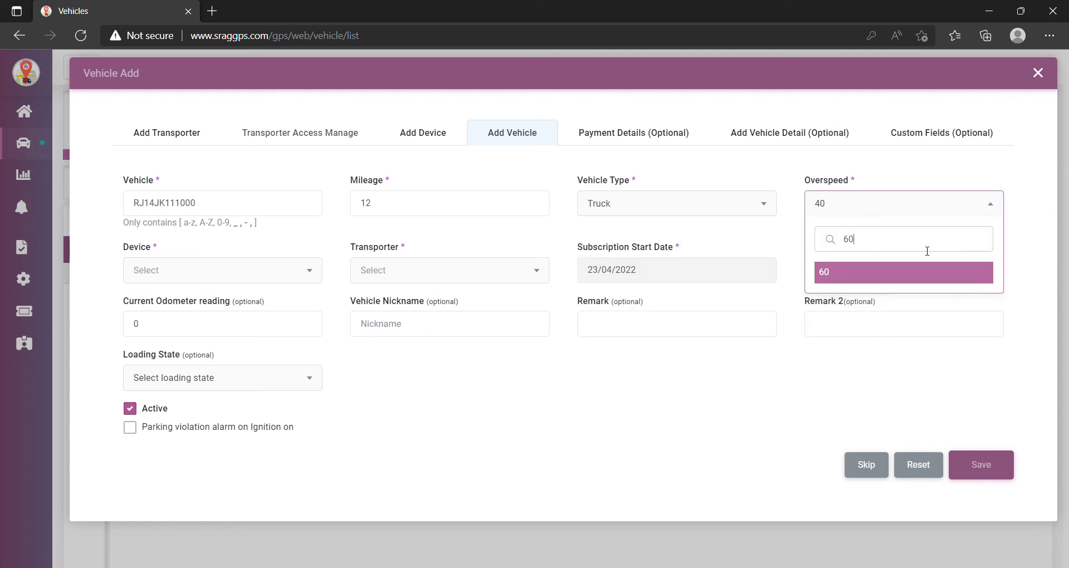
{"action": "left_click", "coordinate": [878, 274]}
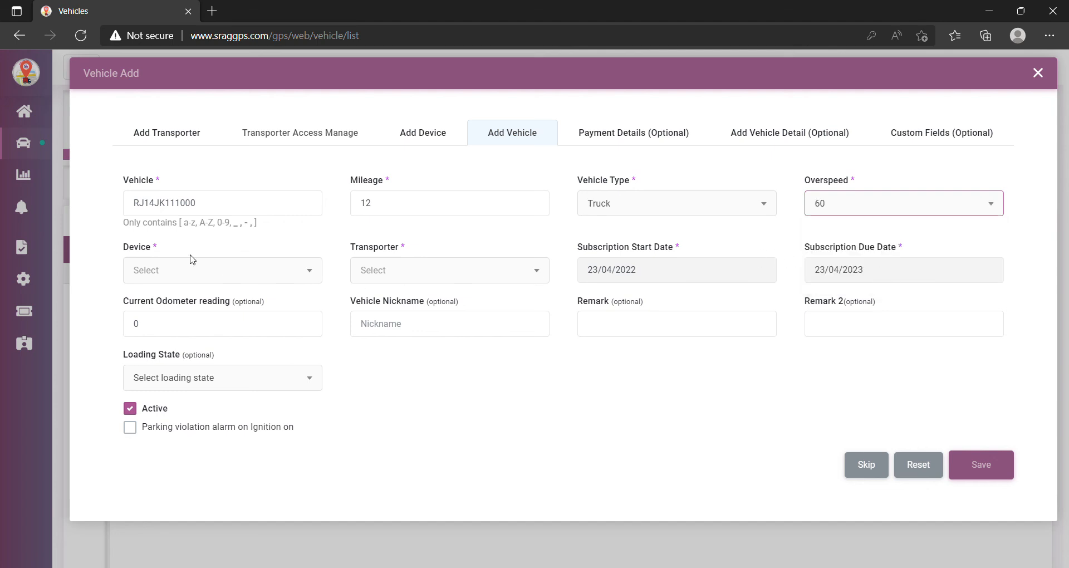
{"action": "left_click", "coordinate": [312, 278]}
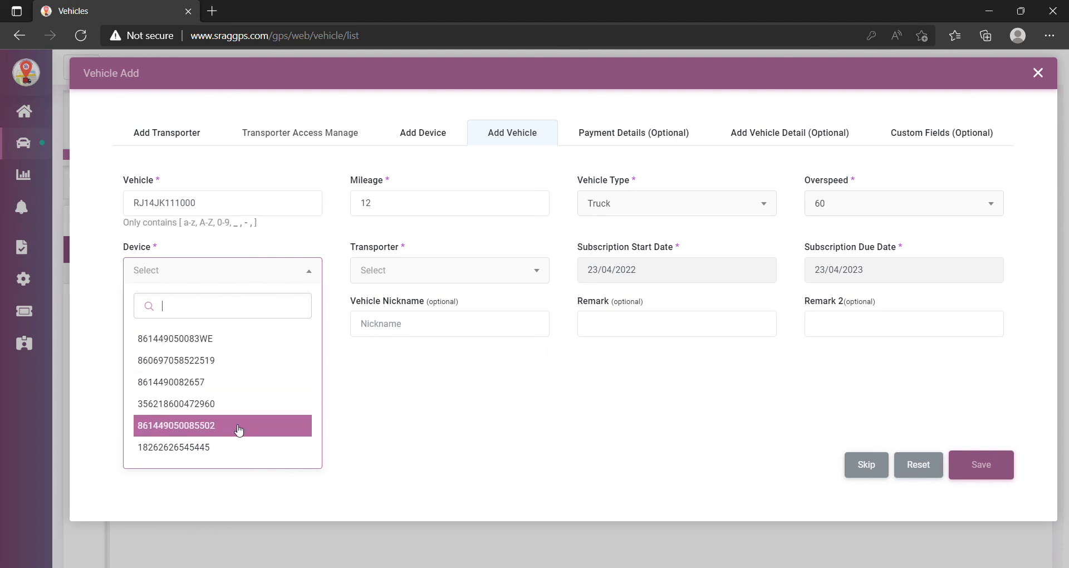
{"action": "left_click", "coordinate": [231, 452]}
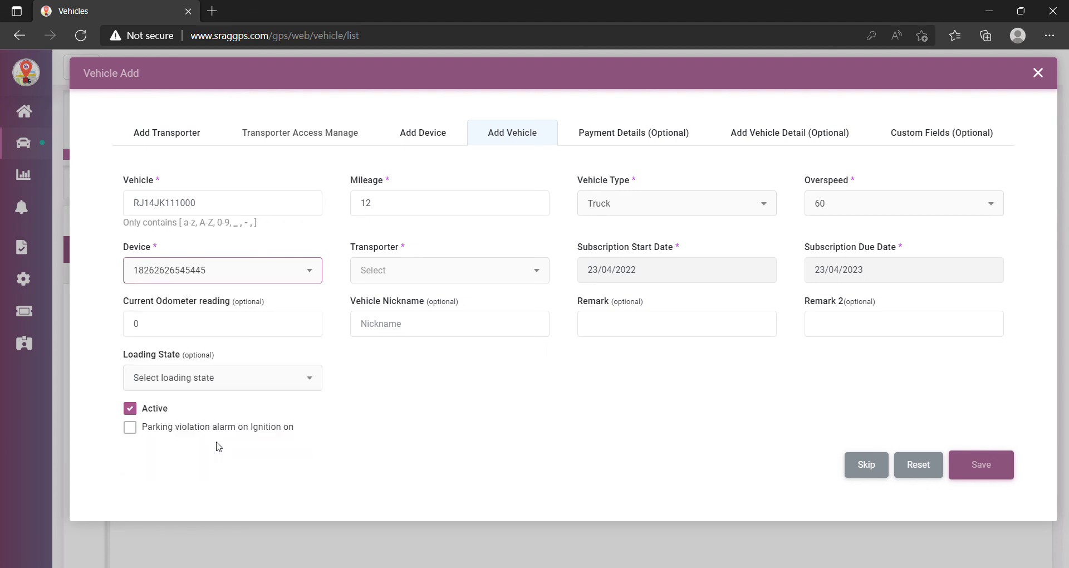
{"action": "left_click", "coordinate": [539, 274]}
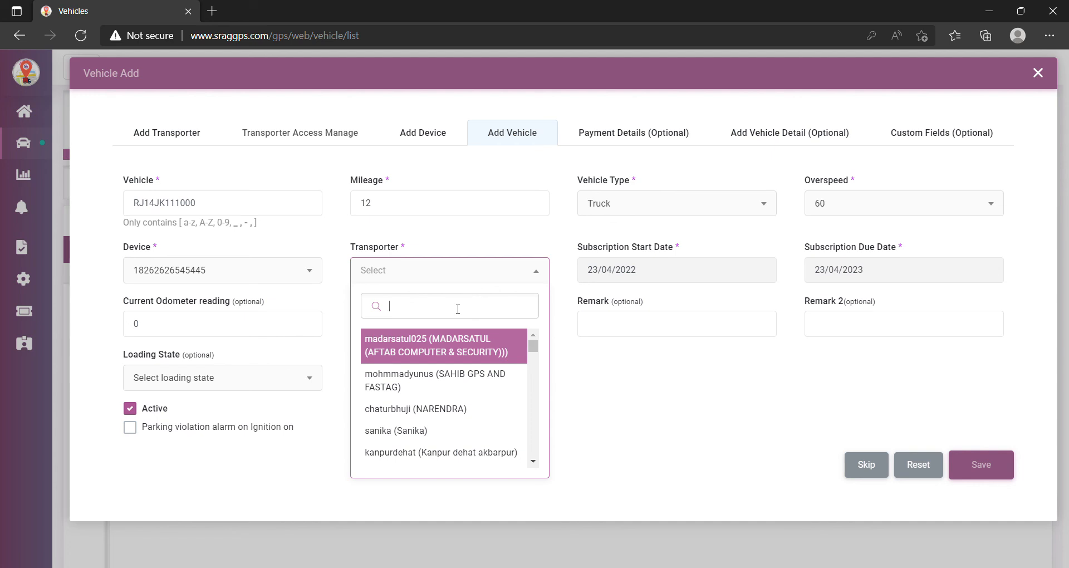
{"action": "type", "text": "AJA"}
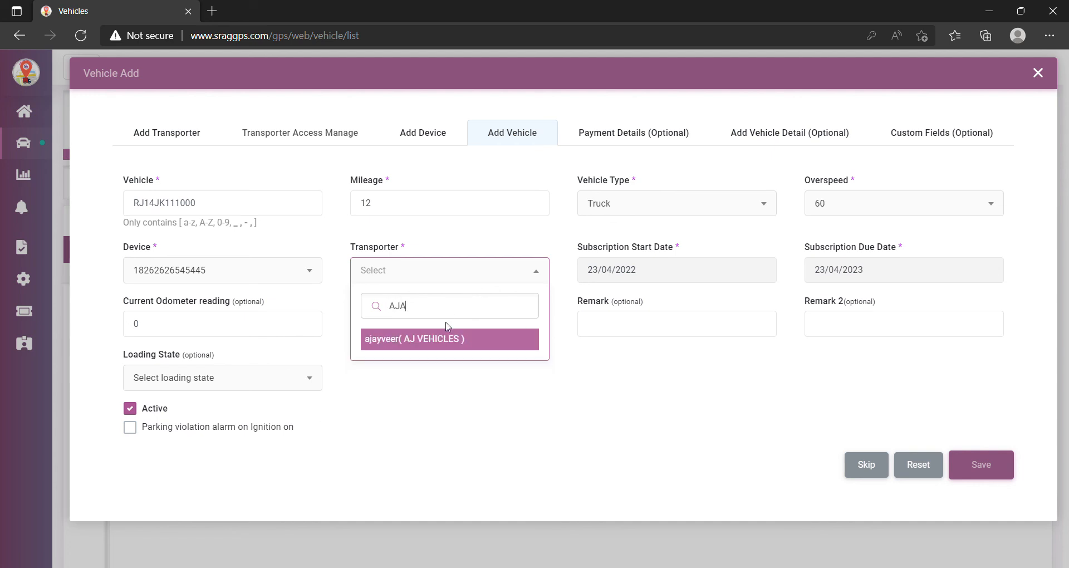
{"action": "left_click", "coordinate": [445, 344]}
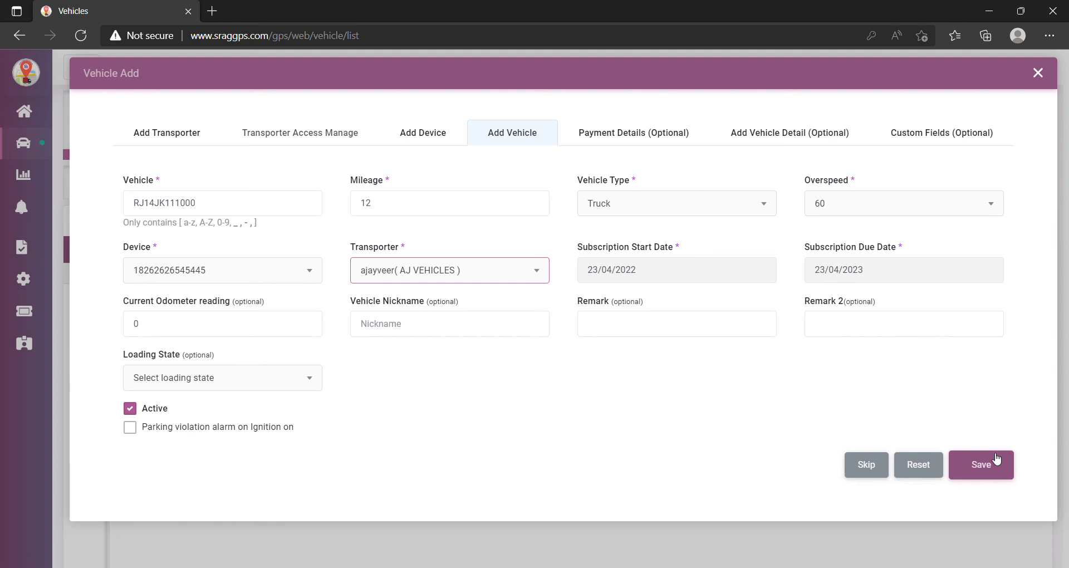
{"action": "left_click", "coordinate": [991, 470]}
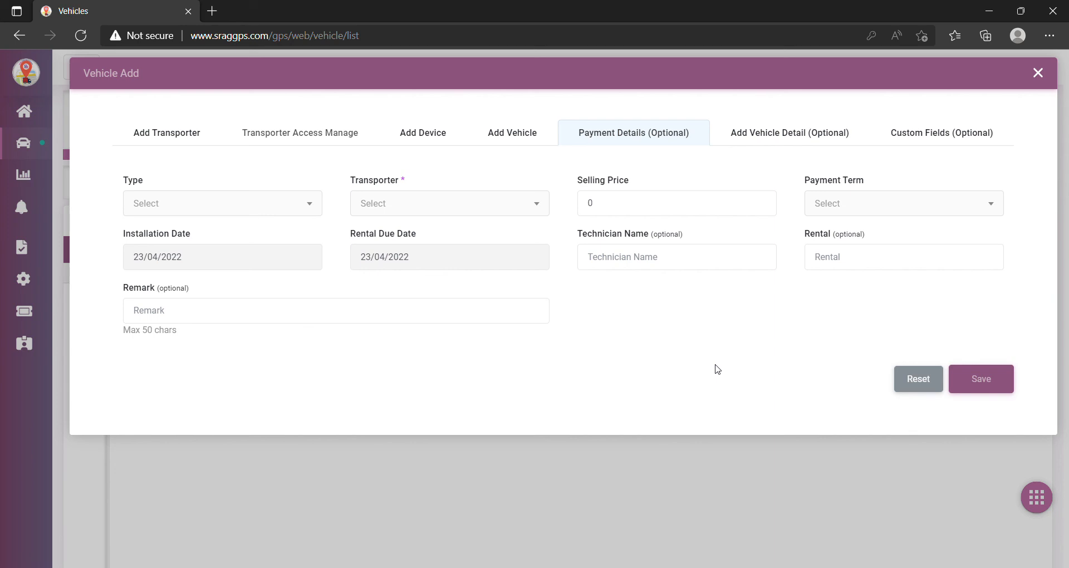
{"action": "left_click", "coordinate": [1041, 73]}
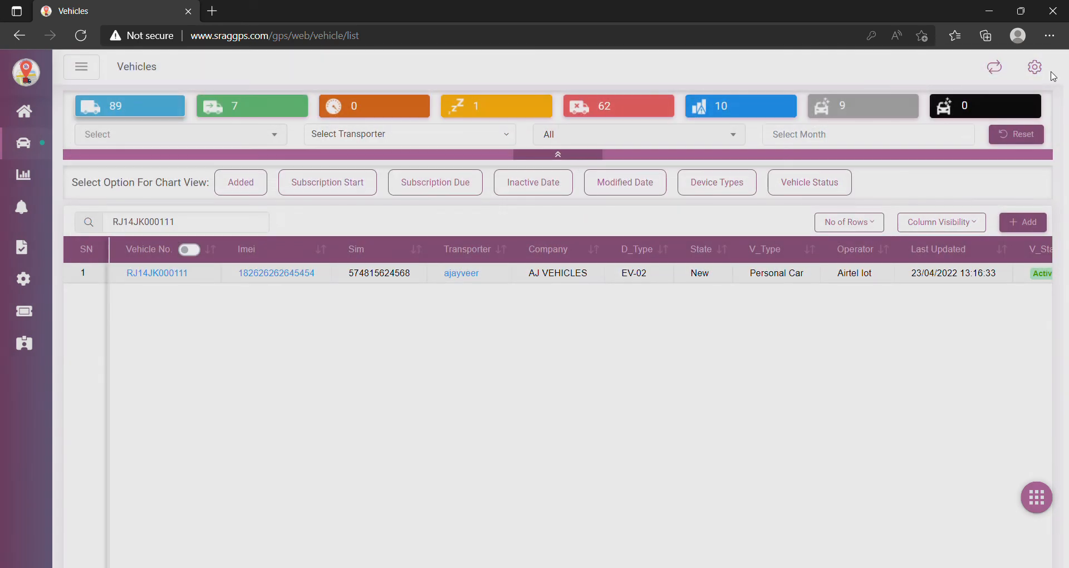
{"action": "left_click", "coordinate": [203, 225]}
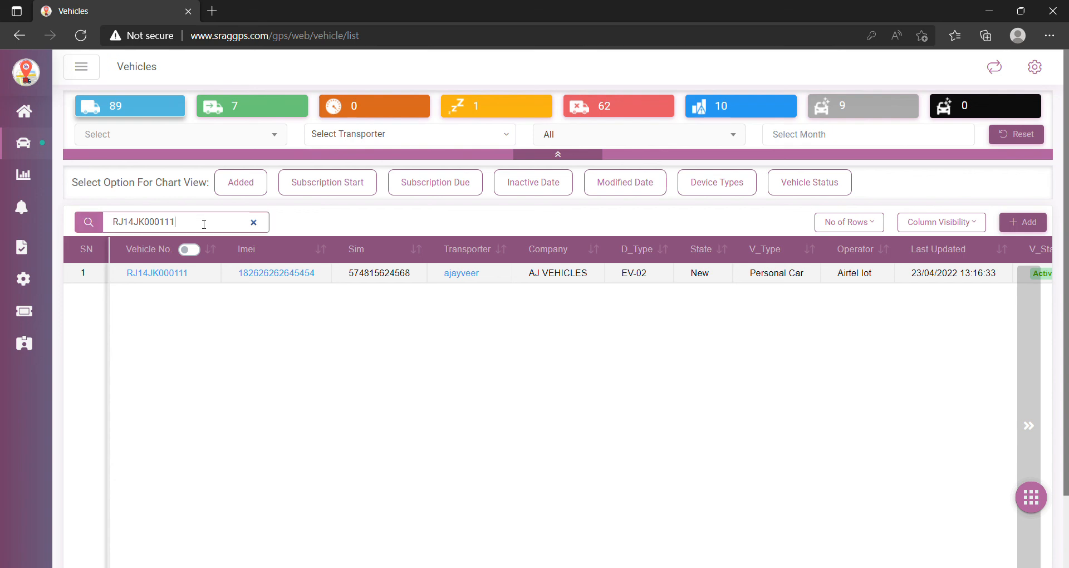
{"action": "key", "text": "BackSpace"}
{"action": "key", "text": "BackSpace"}
{"action": "key", "text": "BackSpace"}
{"action": "key", "text": "BackSpace"}
{"action": "key", "text": "BackSpace"}
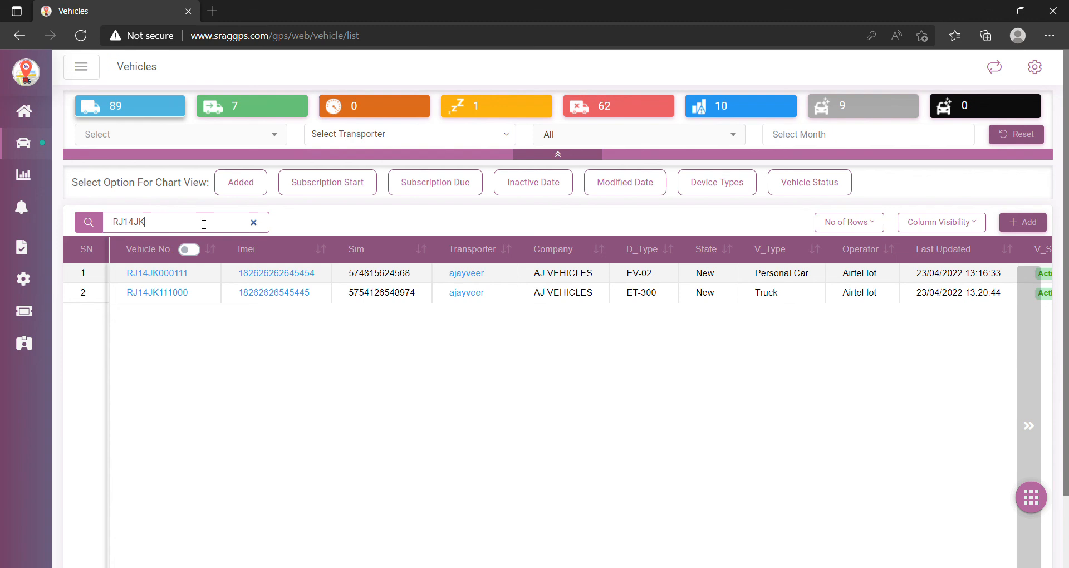
{"action": "type", "text": "111000"}
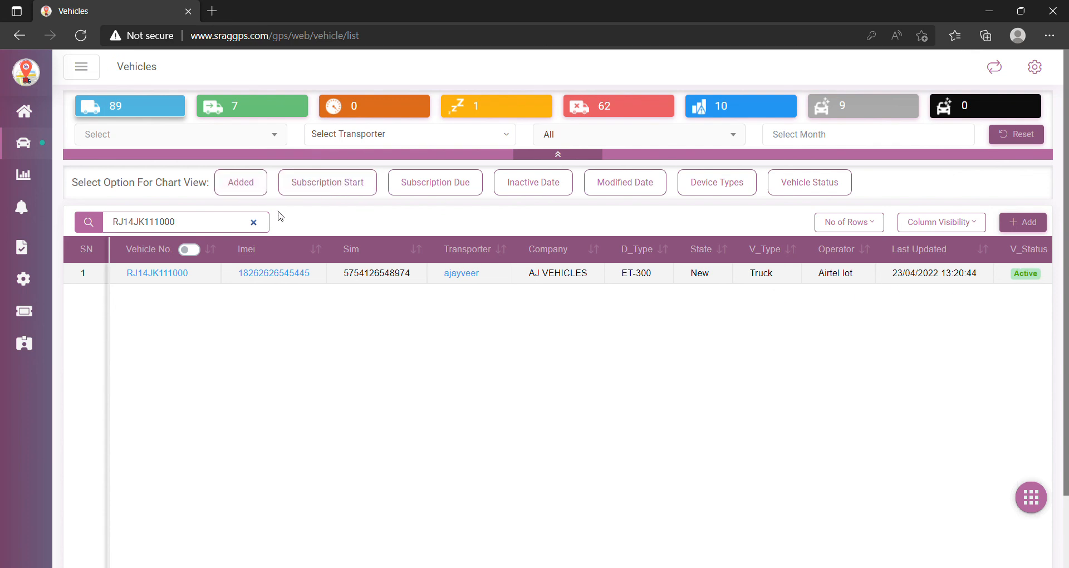
- Clear the search and filter the Vehicles list by AJAYVEER
{"action": "left_click", "coordinate": [254, 222]}
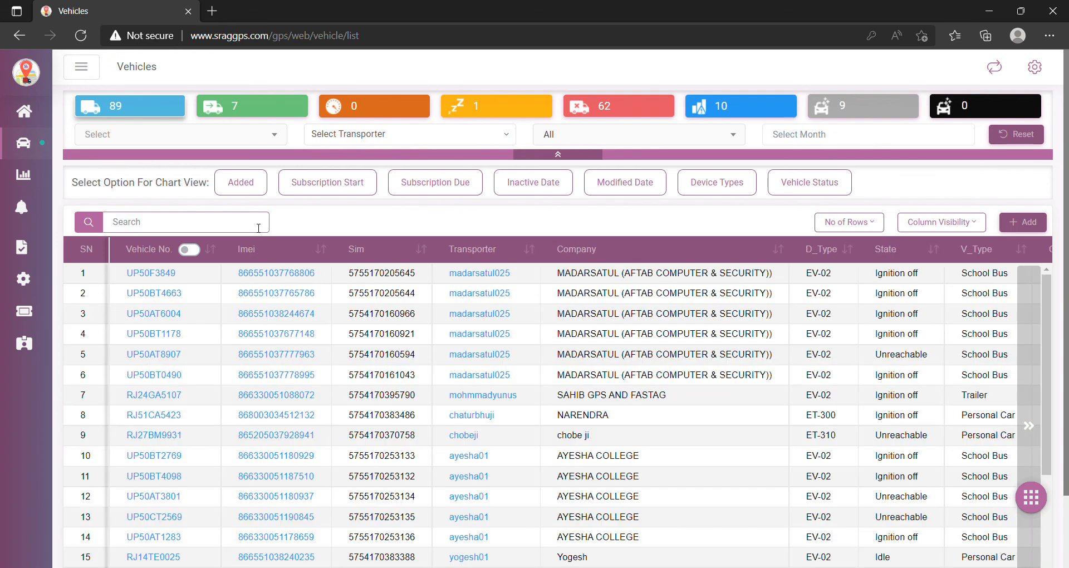
{"action": "type", "text": "AJ"}
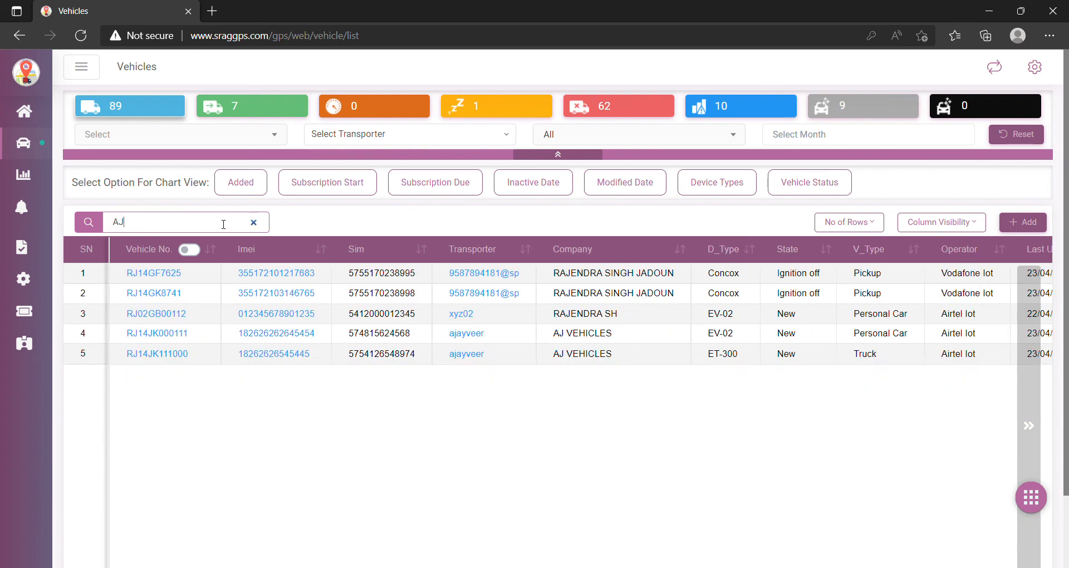
{"action": "type", "text": "AYVEER"}
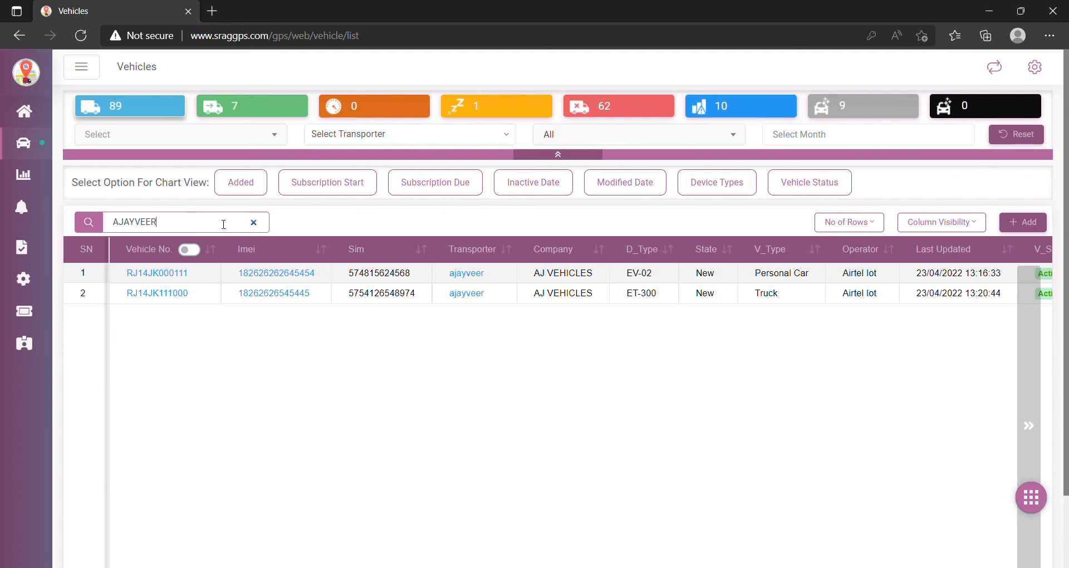